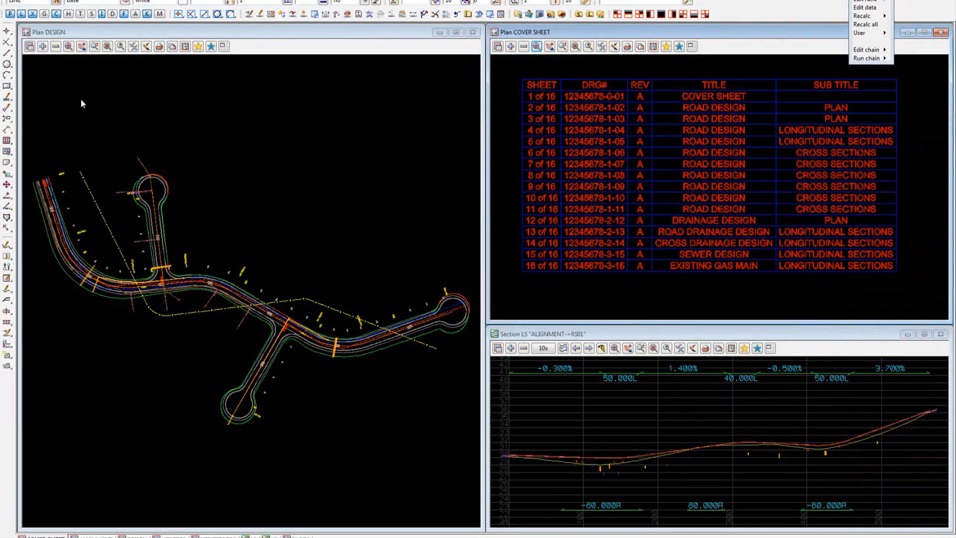
Step: Review the models displayed in the DESIGN plan view and the available table drafting commands
{"action": "left_click", "coordinate": [56, 46]}
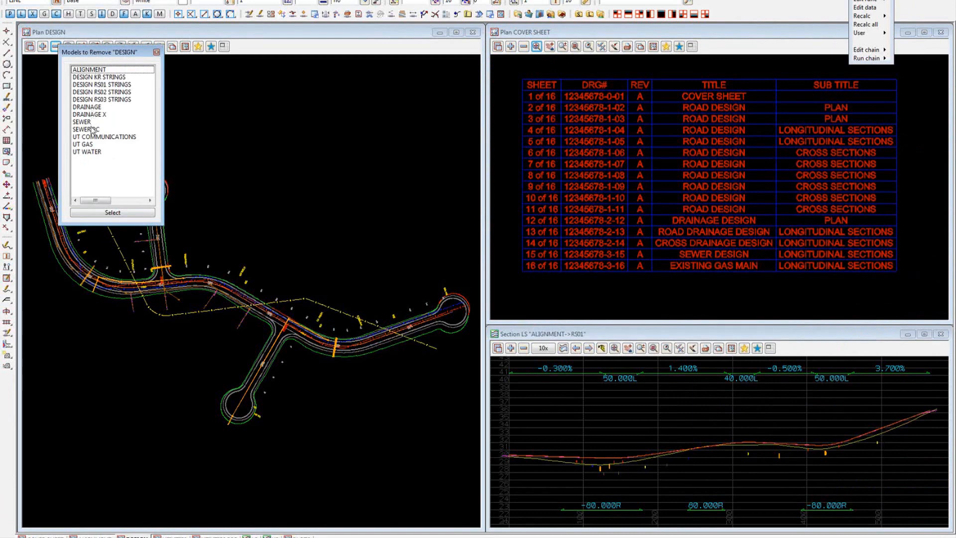
{"action": "left_click", "coordinate": [156, 52]}
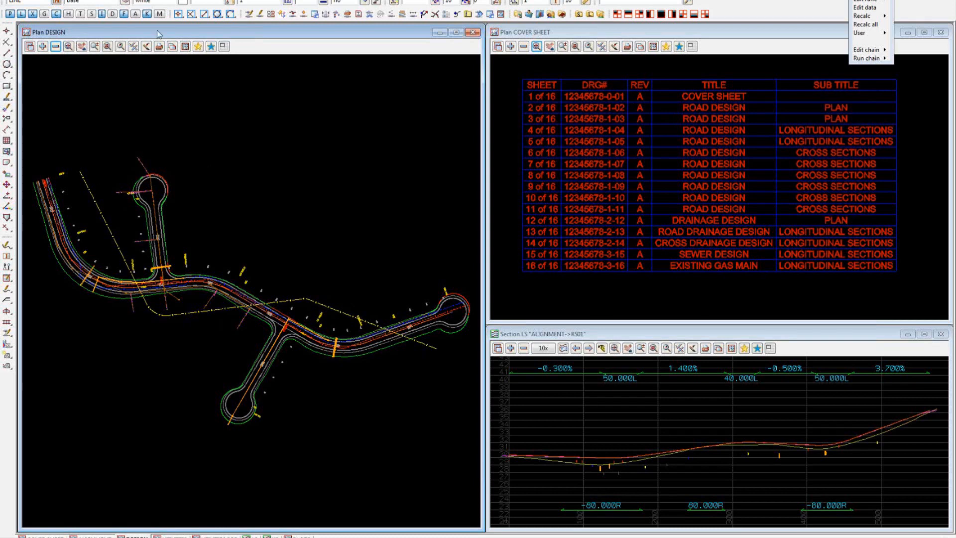
{"action": "left_click", "coordinate": [146, 1]}
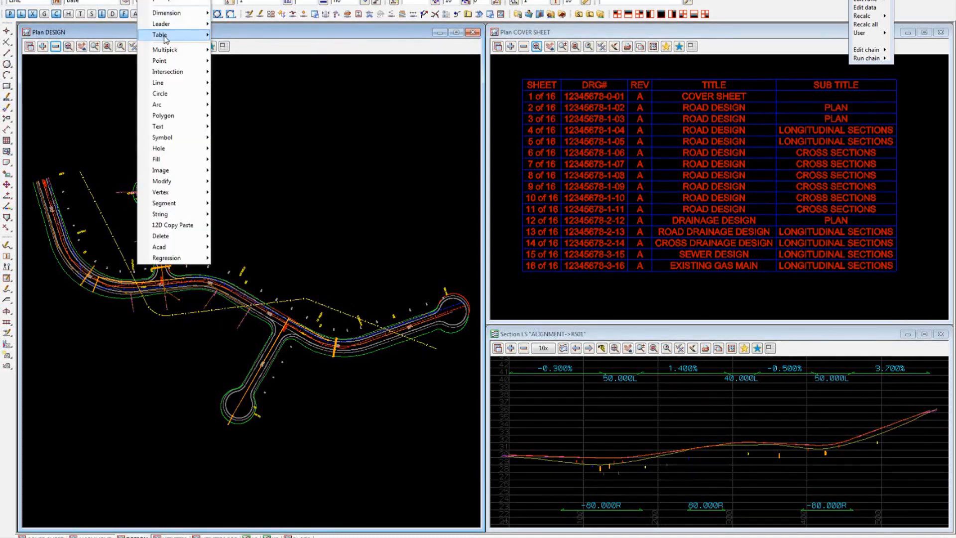
{"action": "mouse_move", "coordinate": [163, 35]}
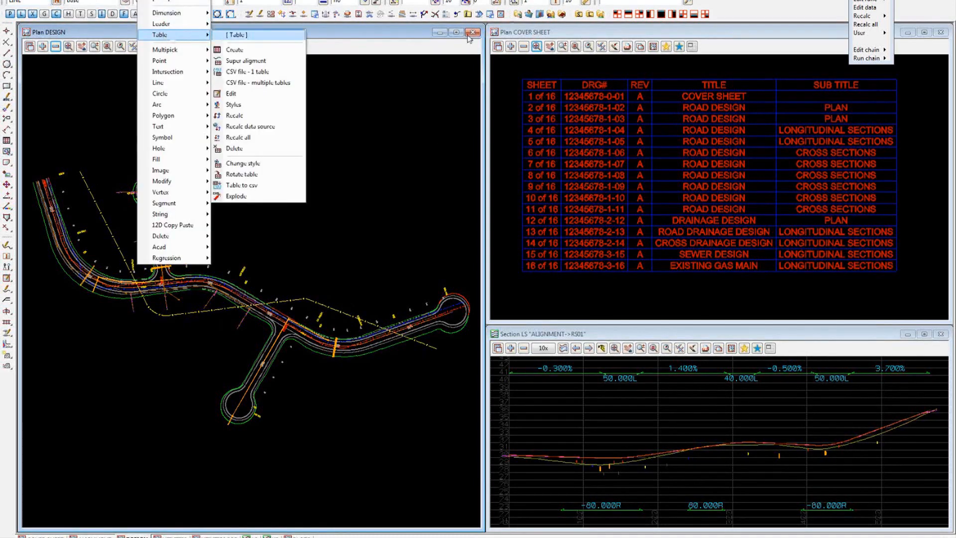
Step: Check which models are displayed in the COVER SHEET plan view and fit the whole sheet in view
{"action": "left_click", "coordinate": [523, 46]}
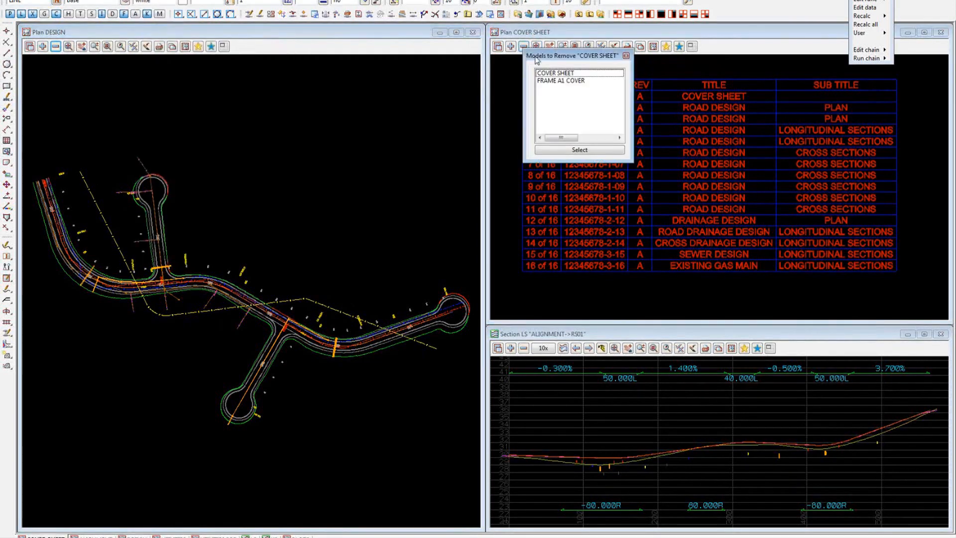
{"action": "left_click", "coordinate": [626, 56]}
{"action": "left_click", "coordinate": [536, 46]}
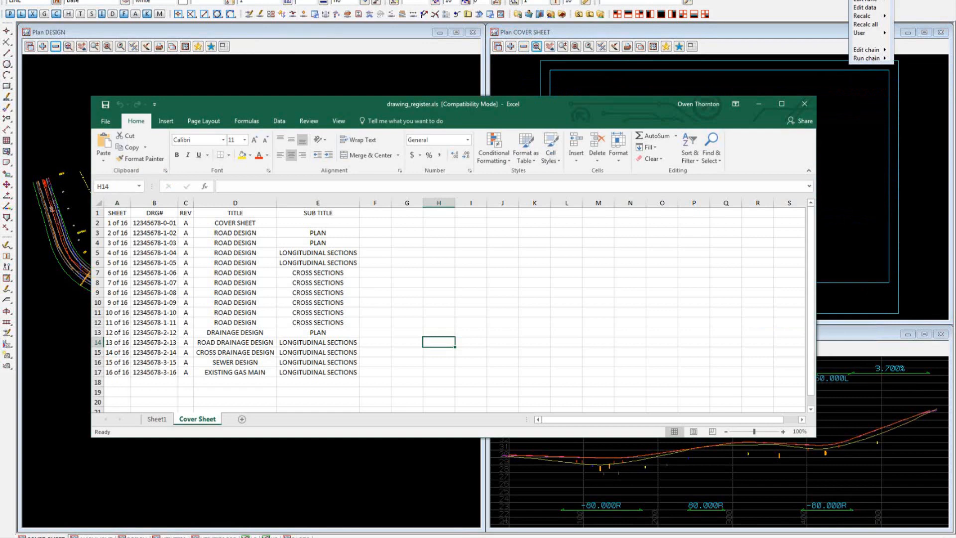
Step: In the drawing_register.xls workbook in Excel, examine the PLOT FILE names in G2:G17 of Sheet1, then return to the Cover Sheet worksheet
{"action": "left_click", "coordinate": [156, 419]}
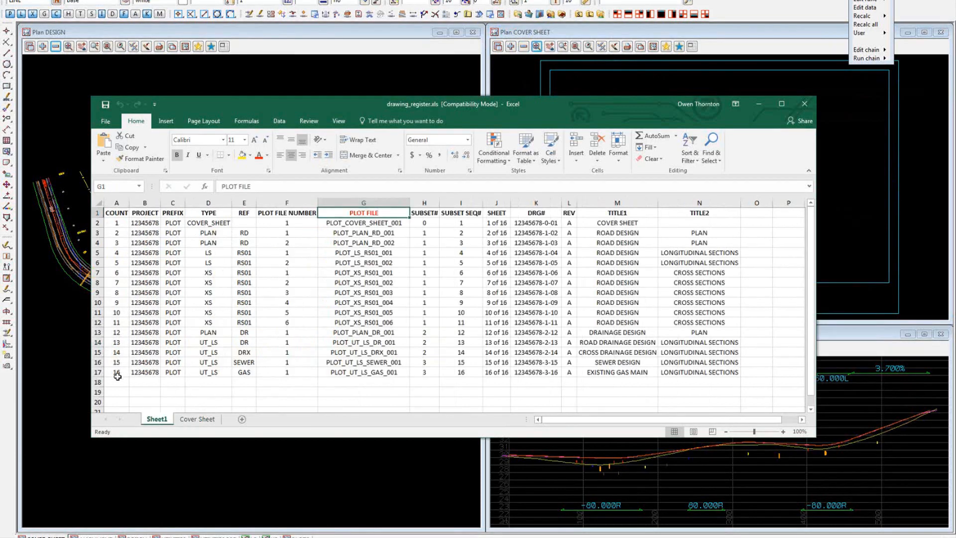
{"action": "left_click", "coordinate": [365, 223]}
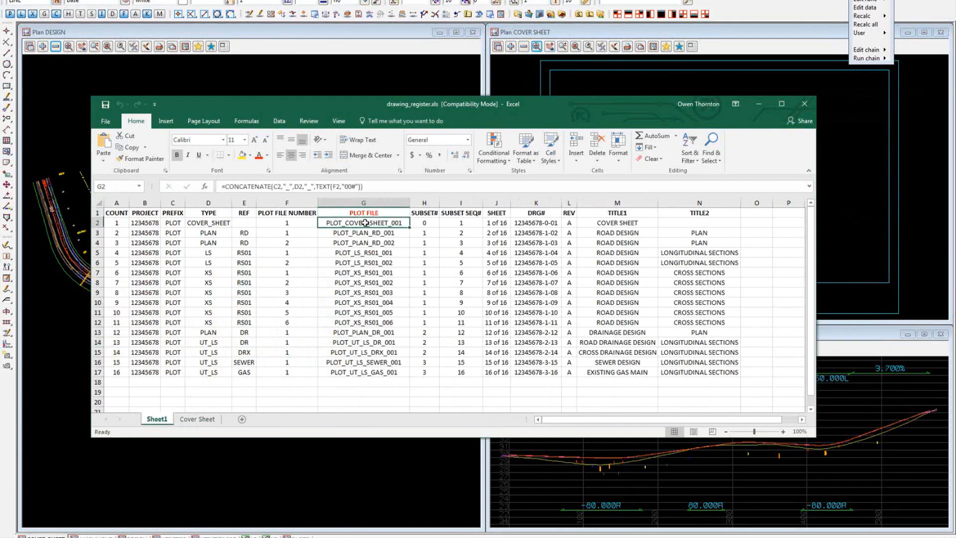
{"action": "left_click_drag", "start_coordinate": [365, 222], "coordinate": [371, 371]}
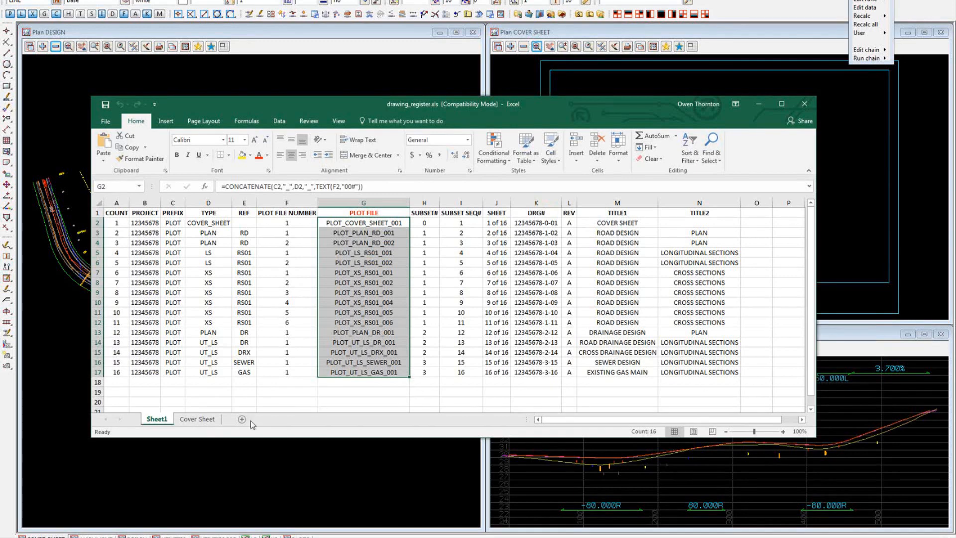
{"action": "left_click", "coordinate": [202, 422]}
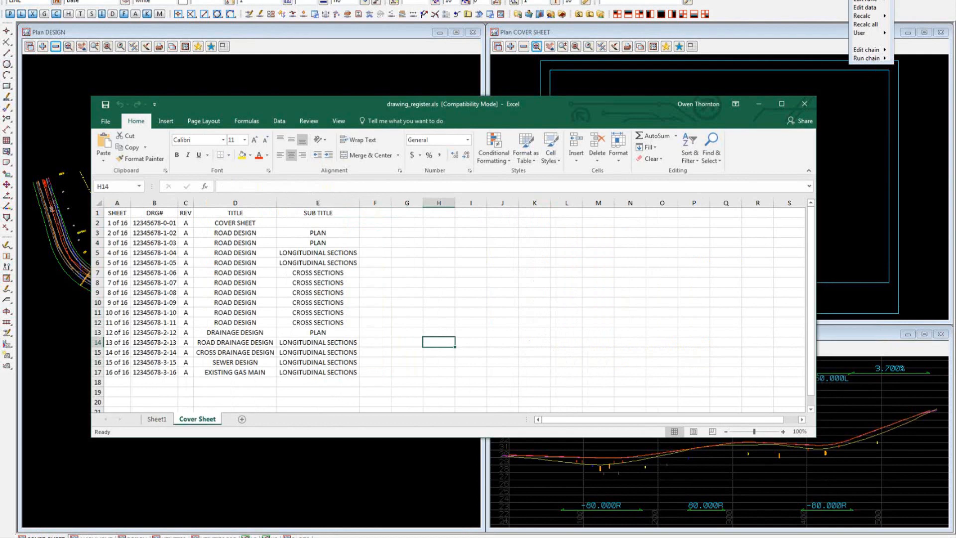
Step: Switch back to 12d Model, show the UTILITIES and UTILITIES PPF plan views, and list the models displayed in UTILITIES
{"action": "key", "text": "alt+Tab"}
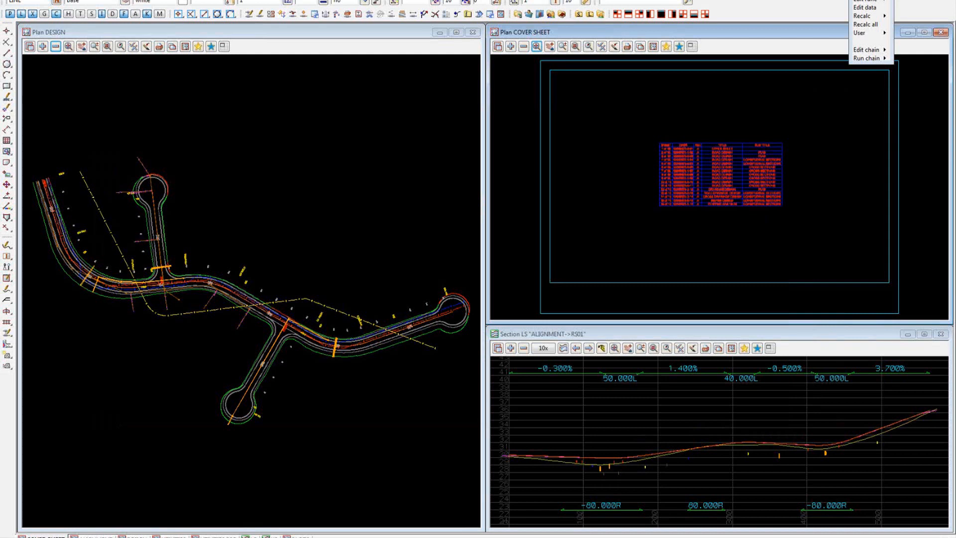
{"action": "left_click", "coordinate": [204, 536]}
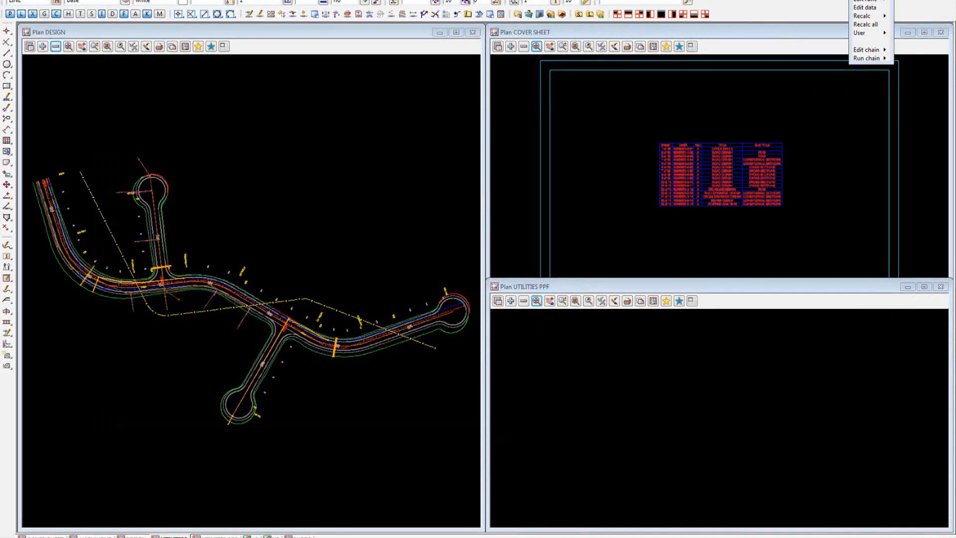
{"action": "left_click", "coordinate": [909, 33]}
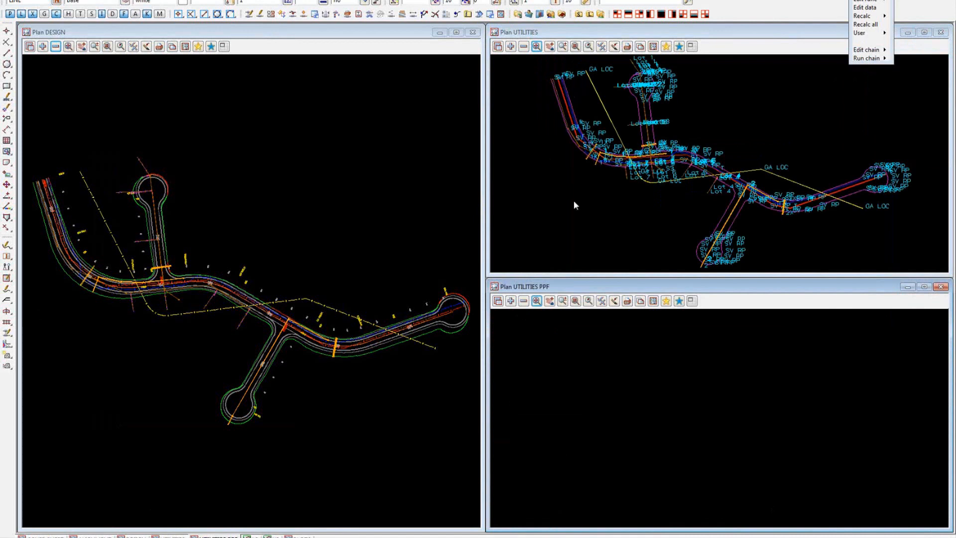
{"action": "left_click", "coordinate": [525, 48]}
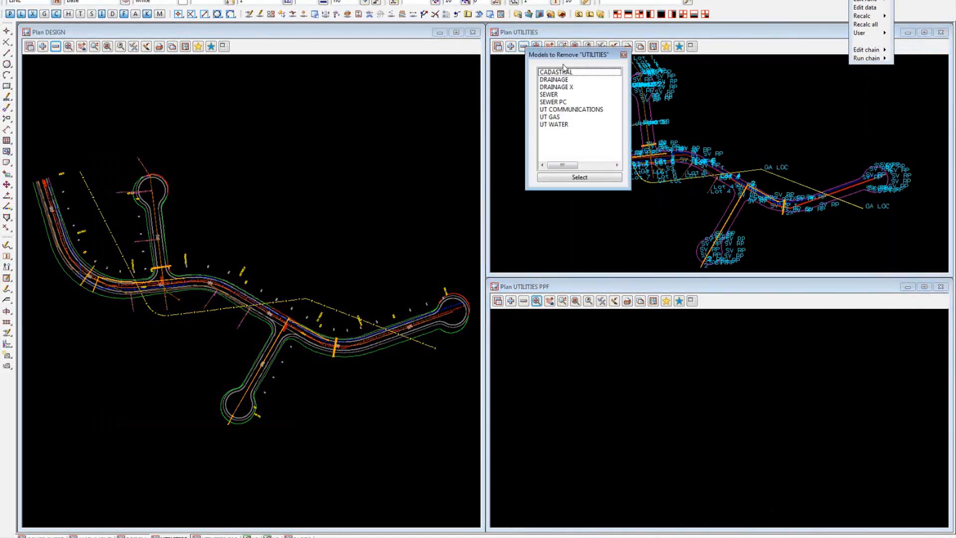
{"action": "left_click_drag", "start_coordinate": [569, 57], "coordinate": [537, 68]}
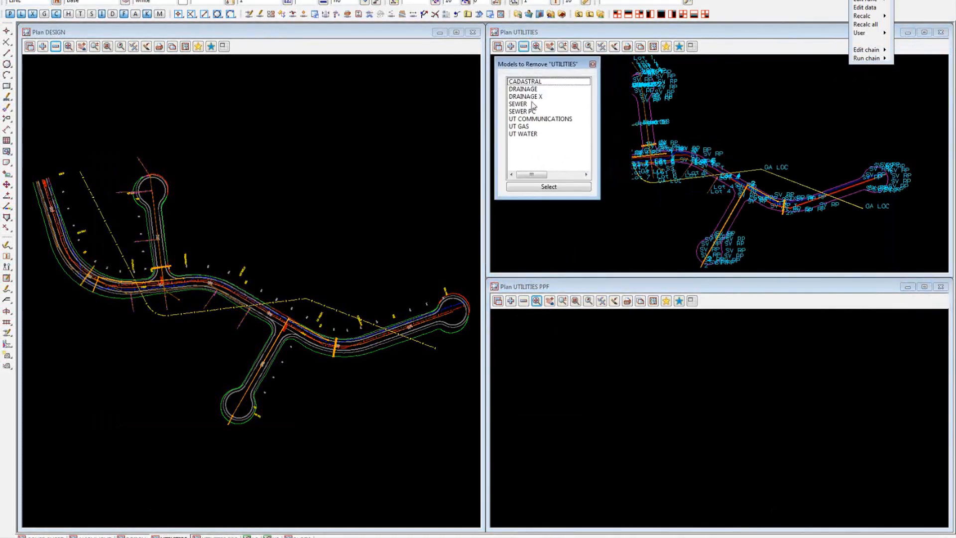
Step: Open PLOT_PW_PPFS.chain for editing and enlarge the chain editor so its full command list is readable
{"action": "left_click", "coordinate": [889, 50]}
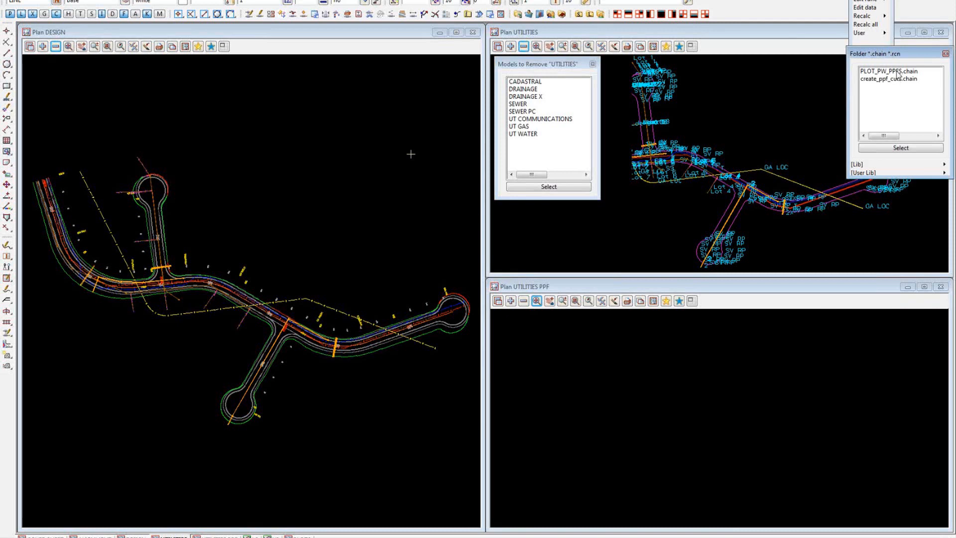
{"action": "double_click", "coordinate": [898, 74]}
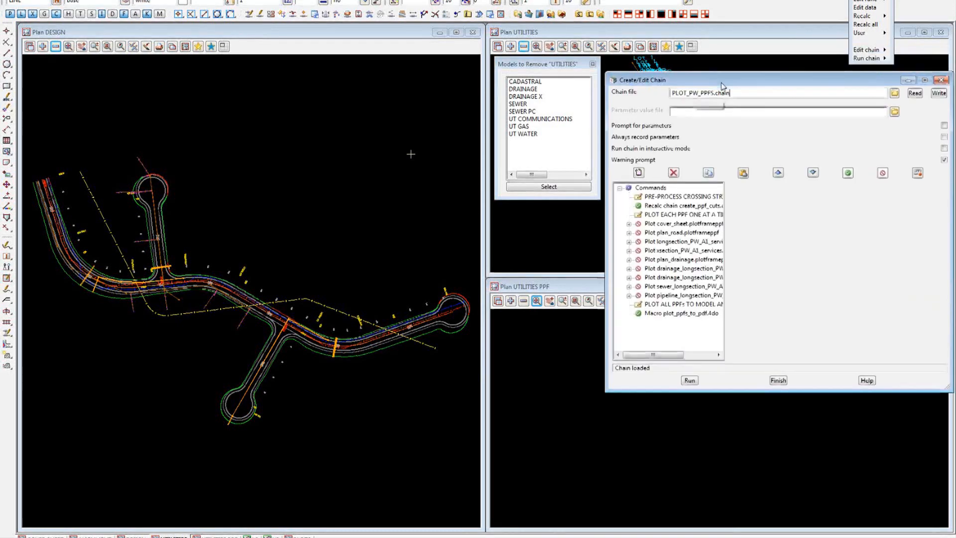
{"action": "left_click_drag", "start_coordinate": [288, 101], "coordinate": [165, 91]}
{"action": "left_click_drag", "start_coordinate": [179, 226], "coordinate": [238, 231]}
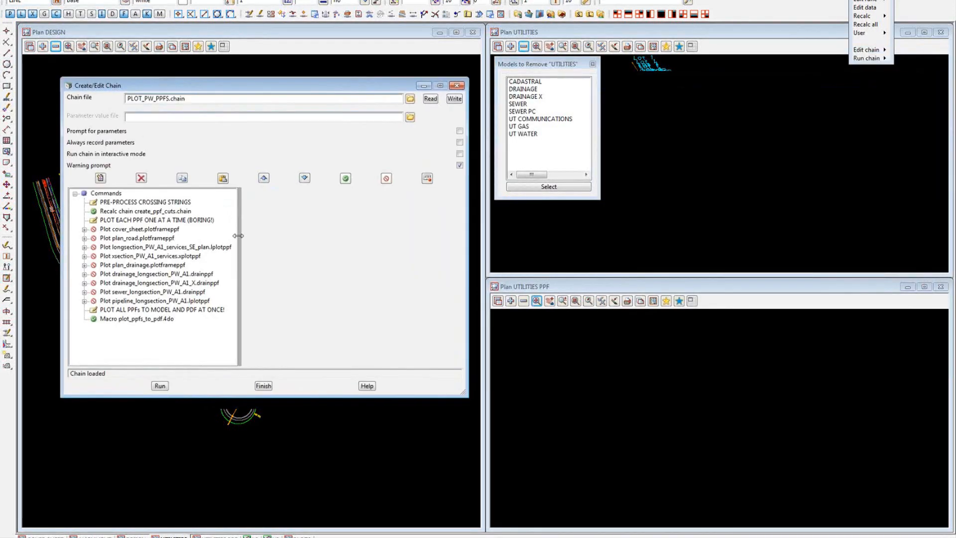
{"action": "left_click_drag", "start_coordinate": [469, 396], "coordinate": [483, 463]}
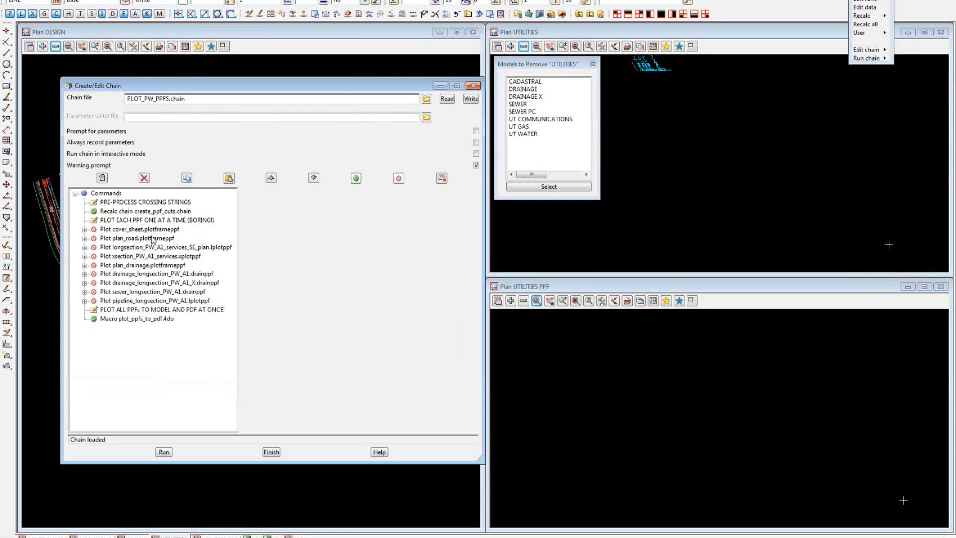
Step: Review the settings of the plot_ppfs_to_pdf.4do macro, the PRE-PROCESS CROSSING STRINGS comment and the create_ppf_cuts.chain recalc command
{"action": "left_click", "coordinate": [152, 322]}
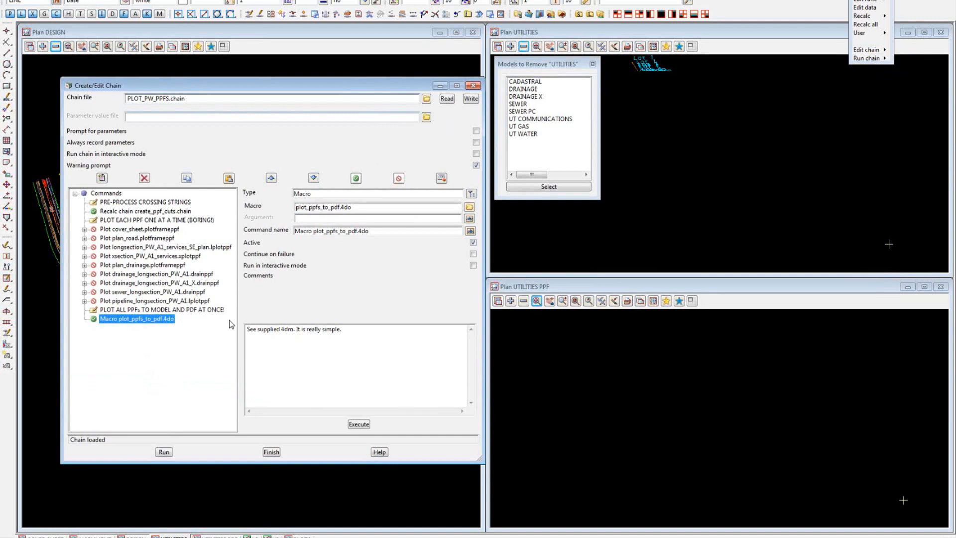
{"action": "left_click", "coordinate": [153, 203]}
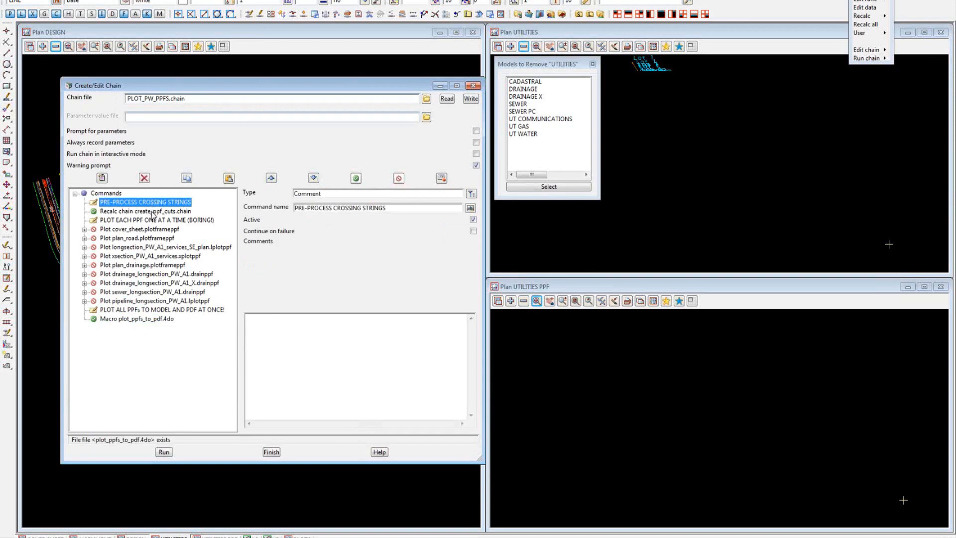
{"action": "left_click", "coordinate": [153, 213]}
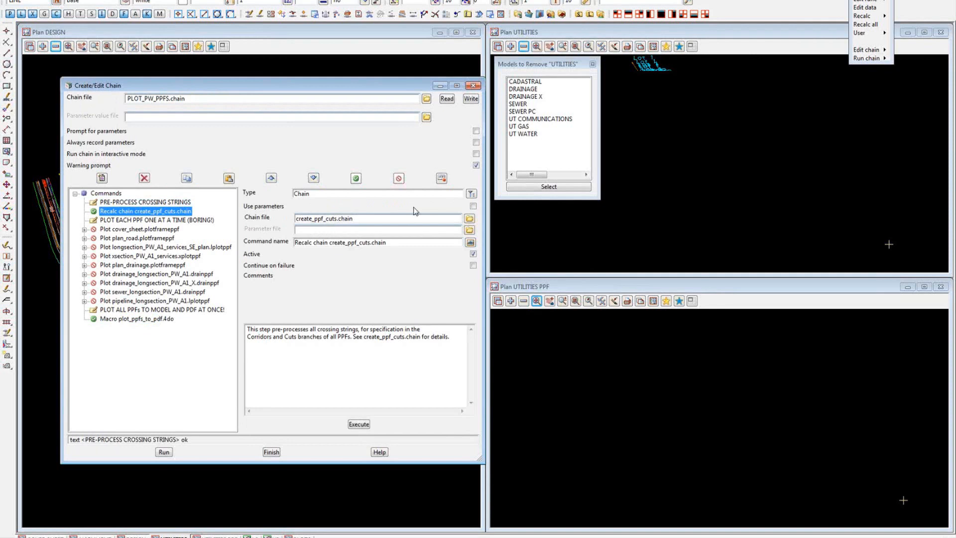
Step: Open the referenced create_ppf_cuts.chain in its own editor and place that window over the parent chain
{"action": "left_click", "coordinate": [469, 220]}
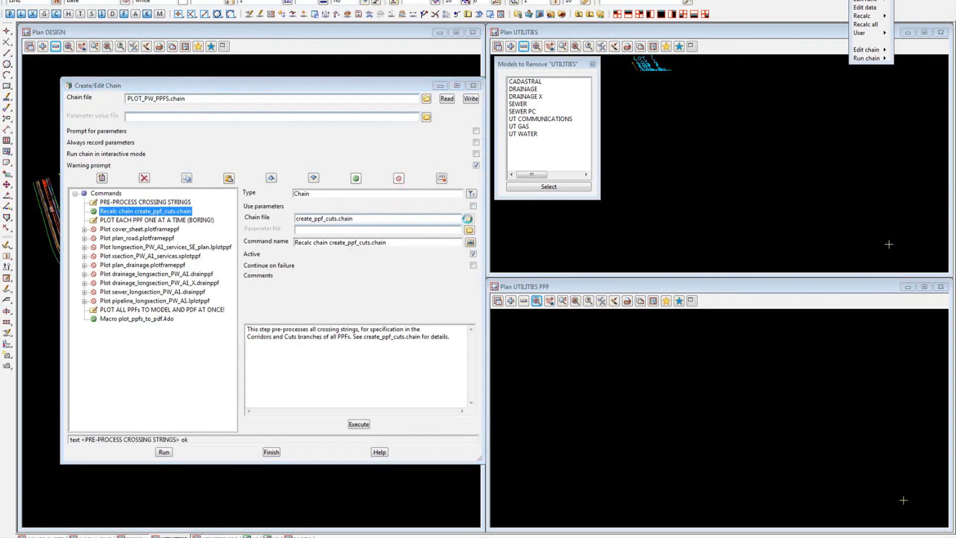
{"action": "left_click", "coordinate": [484, 397]}
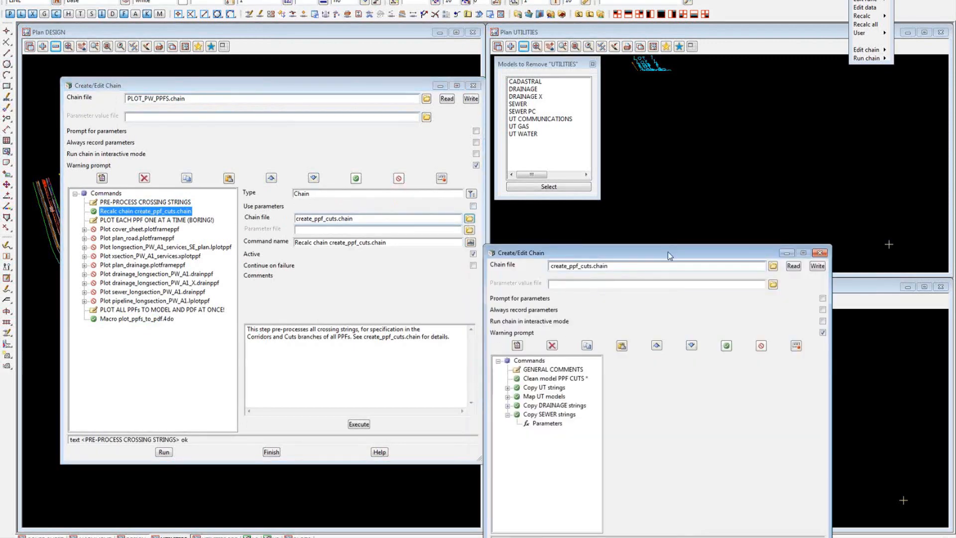
{"action": "left_click_drag", "start_coordinate": [657, 228], "coordinate": [261, 90]}
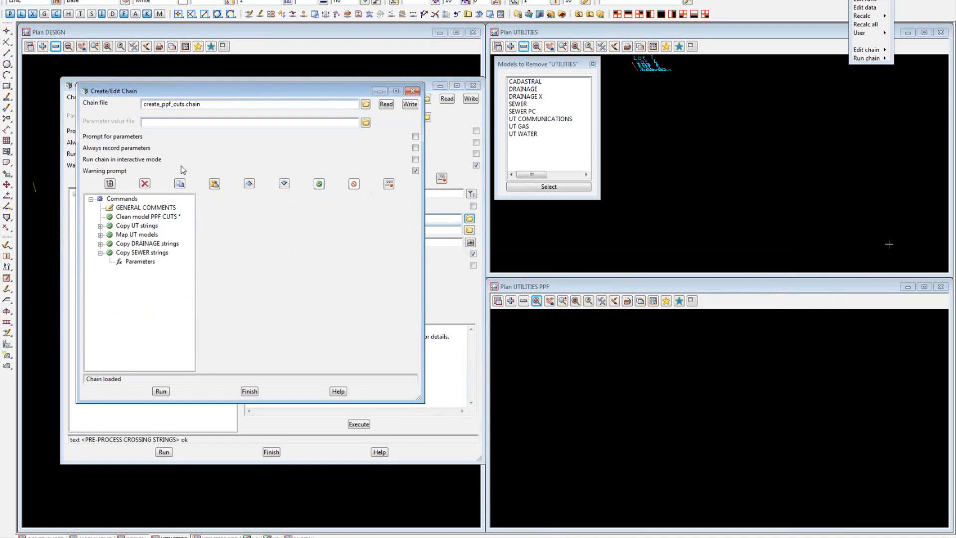
Step: Look through the chain files available in the library for create_ppf_cuts.chain, and close the file lists without choosing one
{"action": "left_click", "coordinate": [366, 104]}
{"action": "mouse_move", "coordinate": [464, 224]}
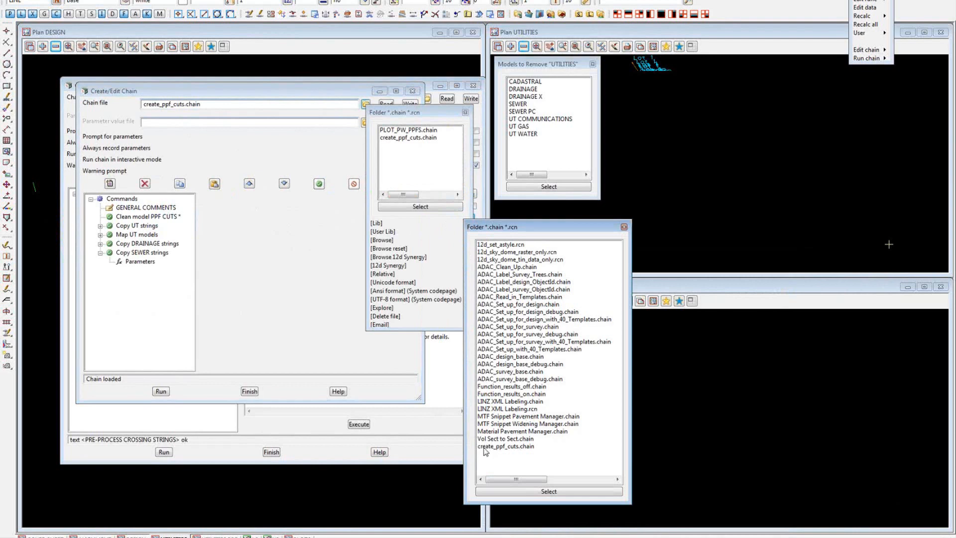
{"action": "left_click", "coordinate": [624, 228]}
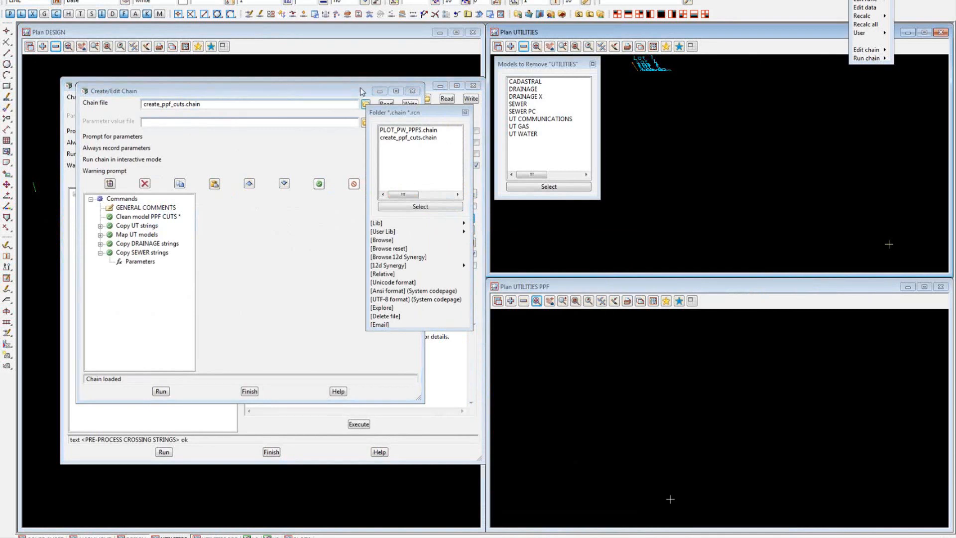
{"action": "left_click", "coordinate": [465, 113]}
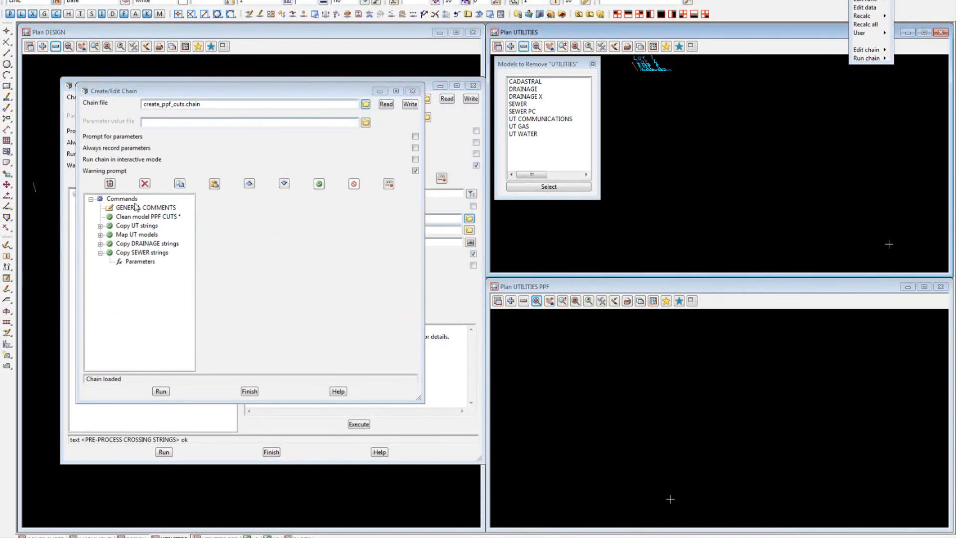
Step: Read the GENERAL COMMENTS of create_ppf_cuts.chain in an enlarged editor and check the Clean model PPF CUTS * command
{"action": "left_click", "coordinate": [149, 209]}
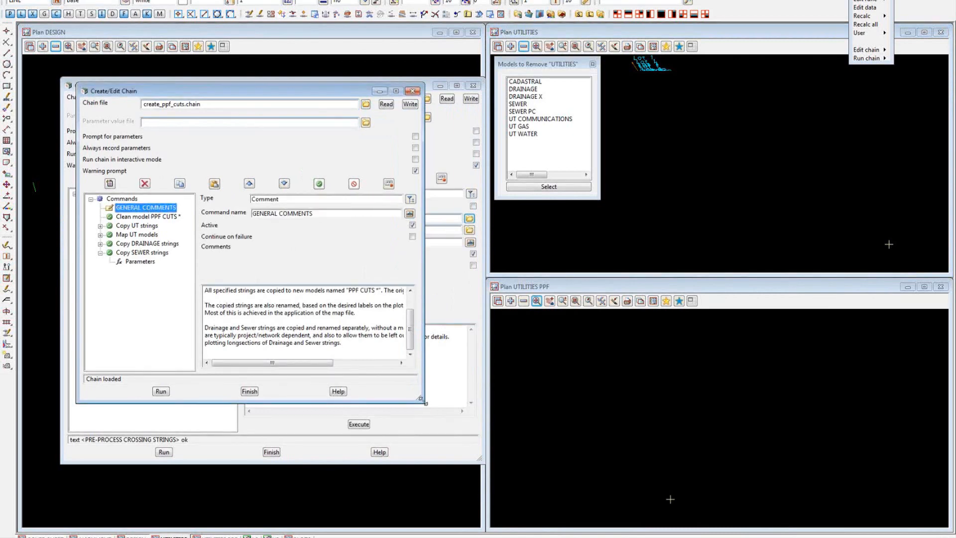
{"action": "left_click_drag", "start_coordinate": [421, 398], "coordinate": [533, 504]}
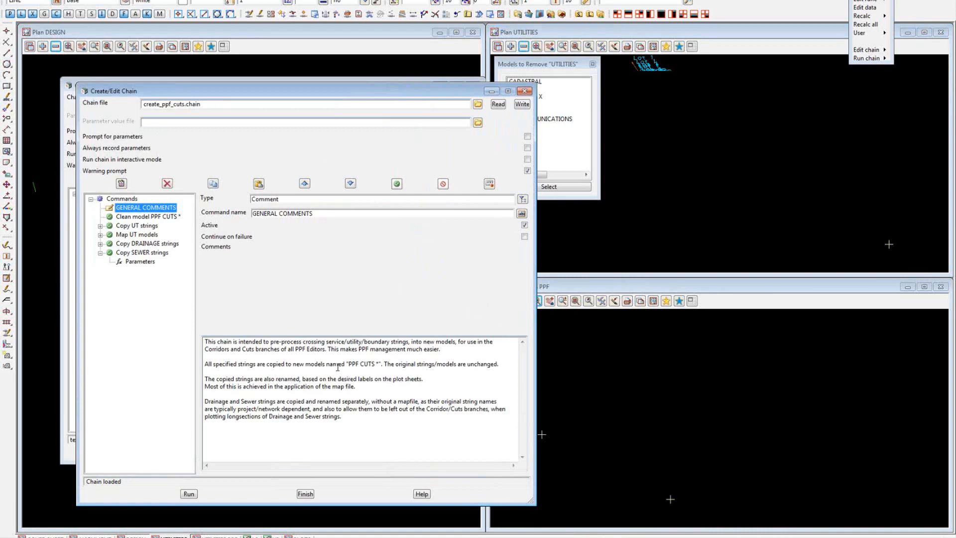
{"action": "left_click", "coordinate": [152, 217]}
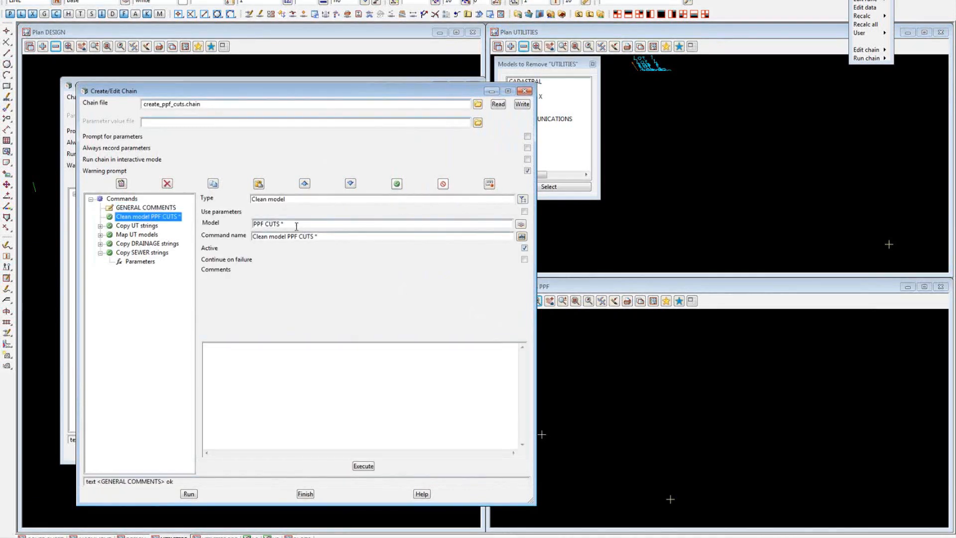
Step: Preview the Copy UT strings command, check its source models and copy-to model, and close the preview
{"action": "left_click", "coordinate": [152, 227]}
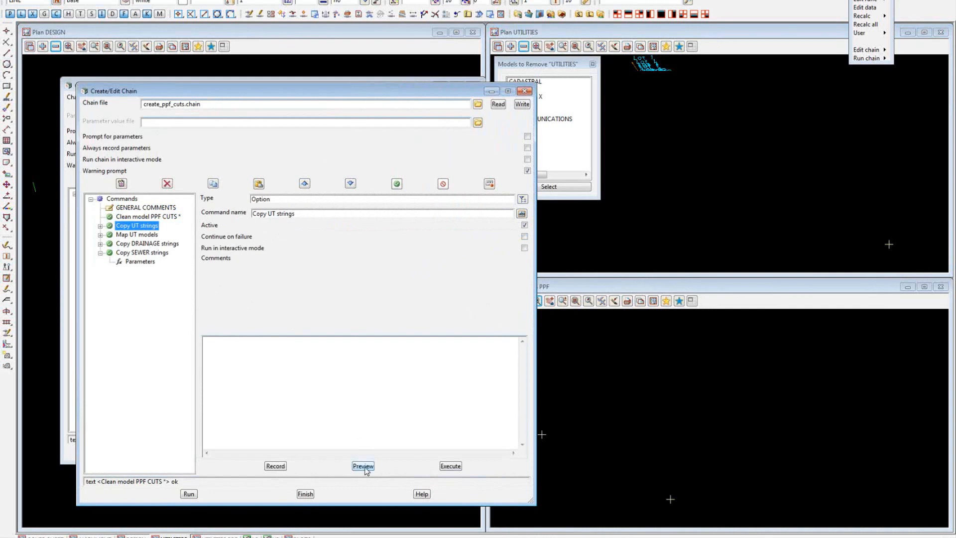
{"action": "left_click", "coordinate": [364, 466]}
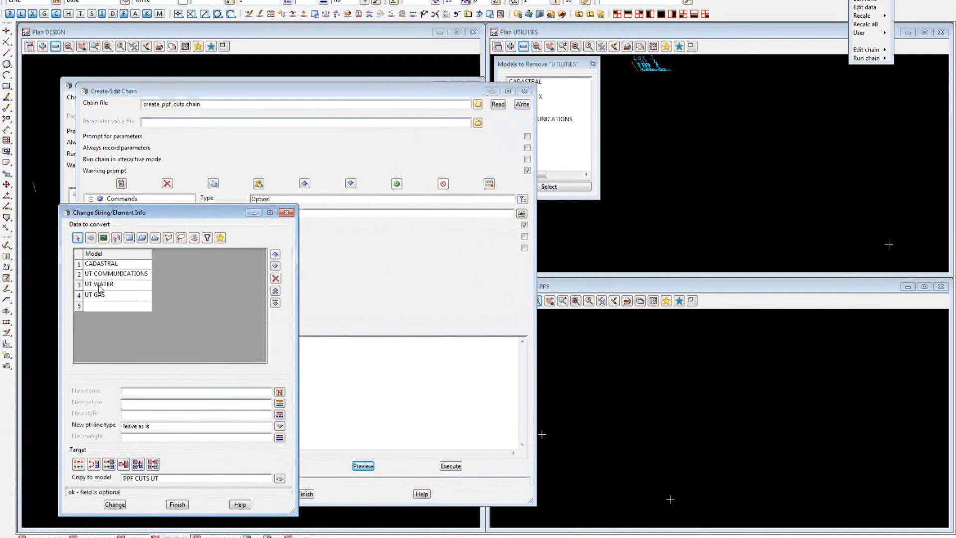
{"action": "left_click", "coordinate": [185, 481]}
{"action": "left_click_drag", "start_coordinate": [185, 481], "coordinate": [90, 480]}
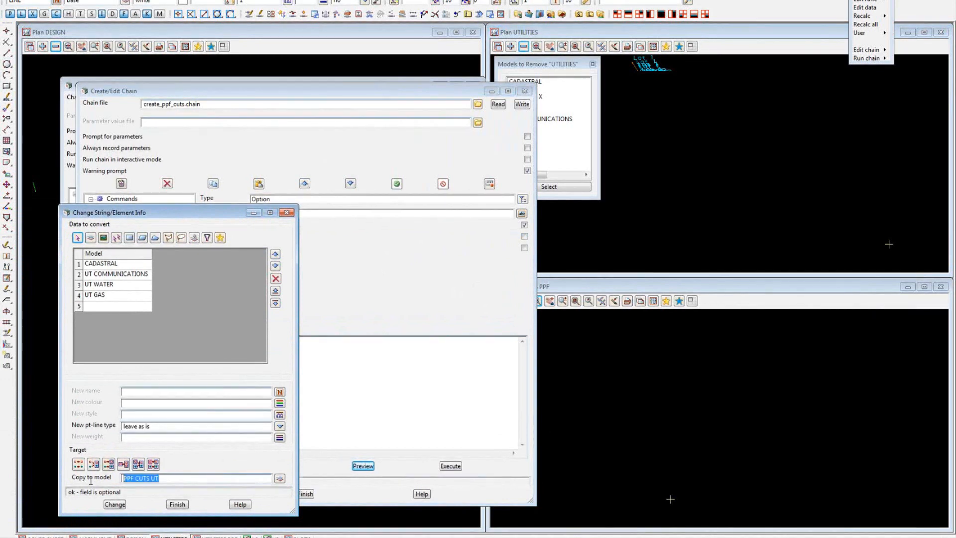
{"action": "left_click", "coordinate": [178, 504]}
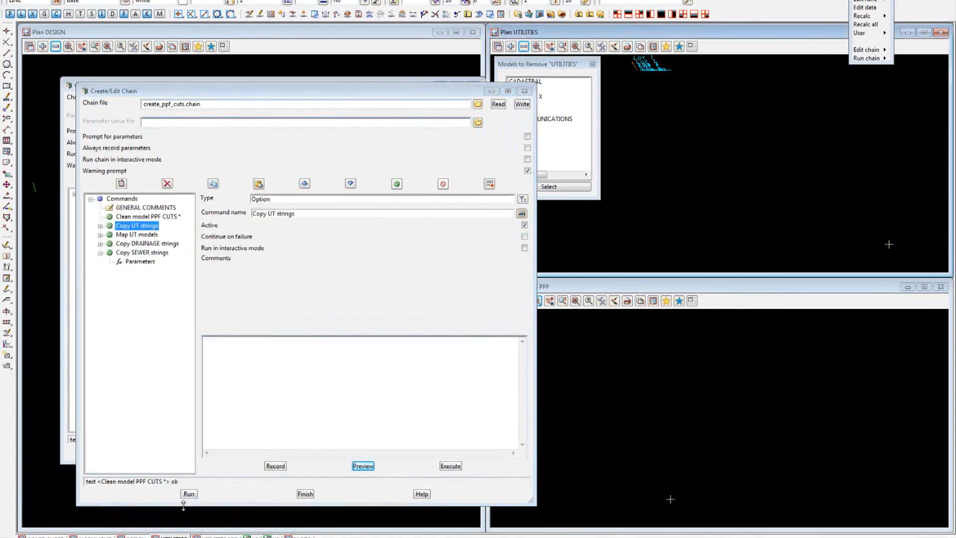
Step: Preview the Map UT models command and check the model whose data it converts
{"action": "left_click", "coordinate": [137, 235]}
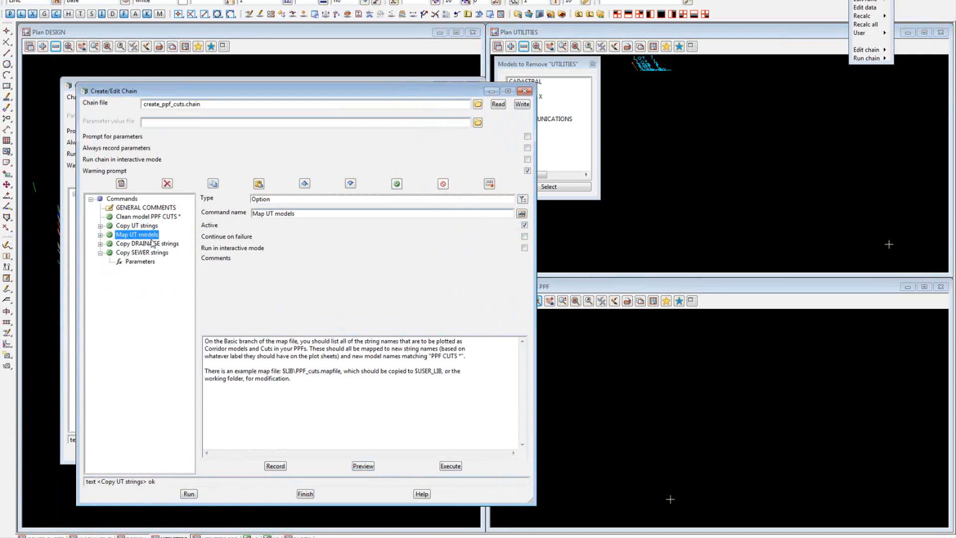
{"action": "left_click", "coordinate": [363, 466]}
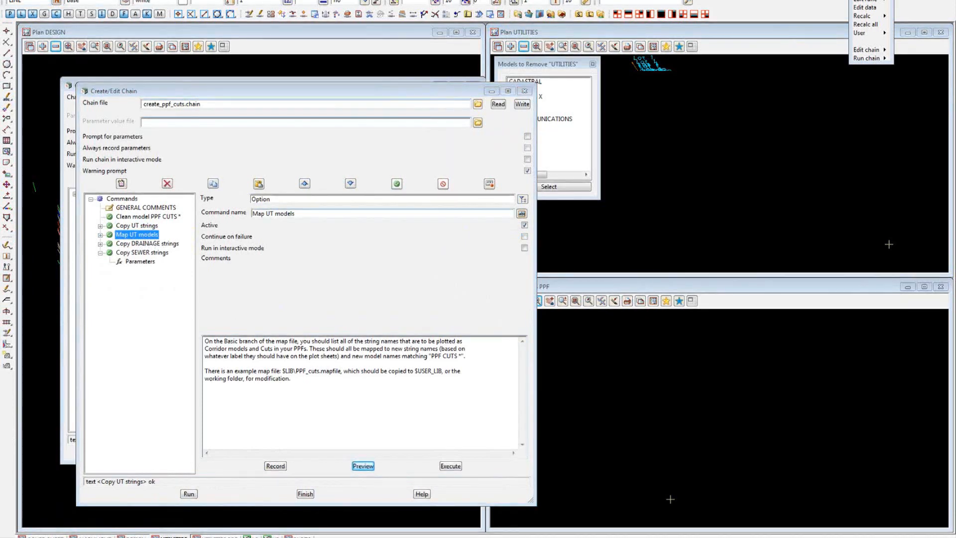
{"action": "left_click_drag", "start_coordinate": [71, 212], "coordinate": [273, 150]}
{"action": "left_click_drag", "start_coordinate": [320, 185], "coordinate": [263, 182]}
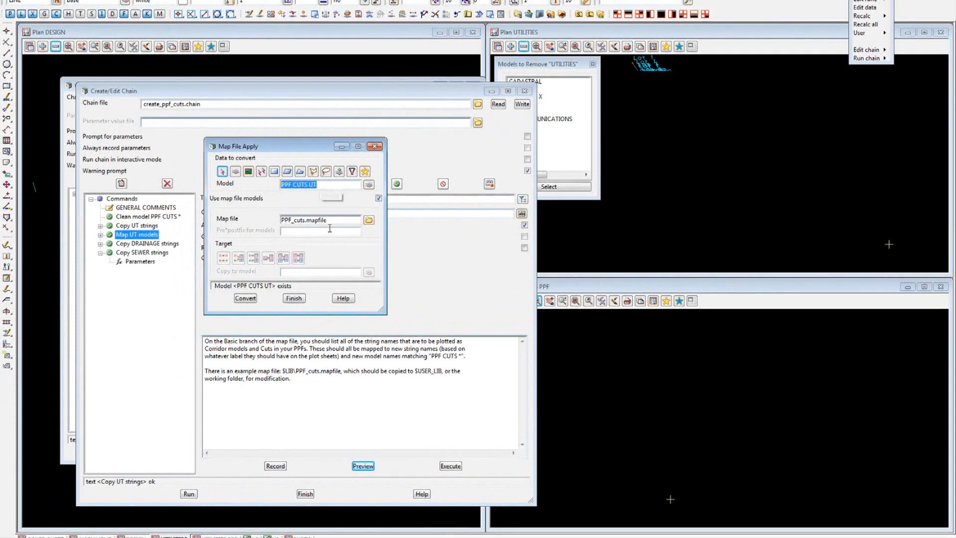
Step: Open PPF_cuts.mapfile in the map file editor and read its Header notes
{"action": "left_click", "coordinate": [370, 221]}
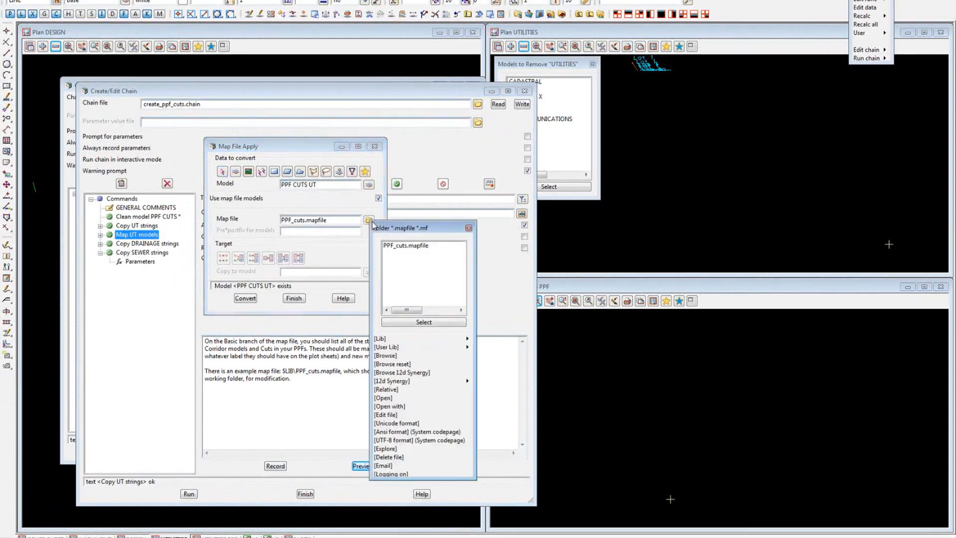
{"action": "left_click", "coordinate": [393, 399]}
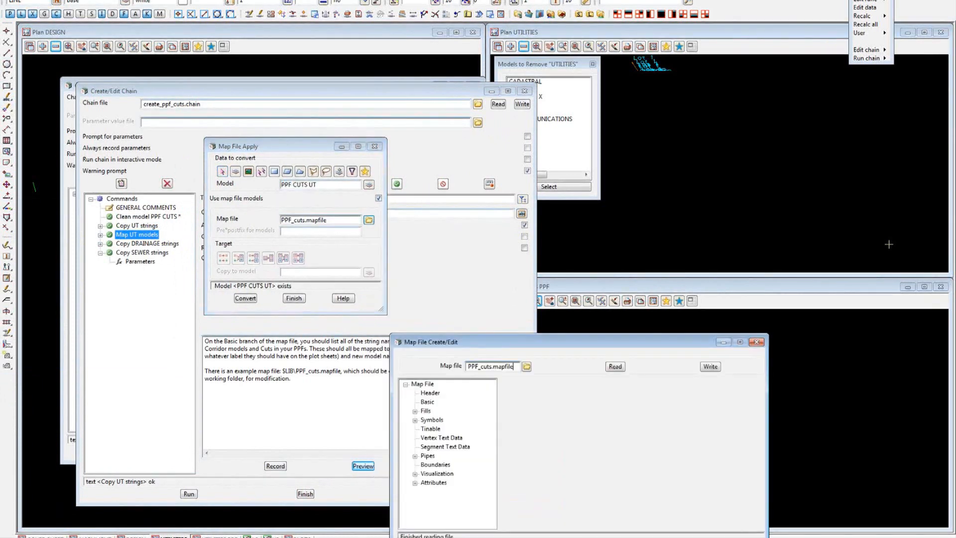
{"action": "left_click_drag", "start_coordinate": [406, 323], "coordinate": [406, 148]}
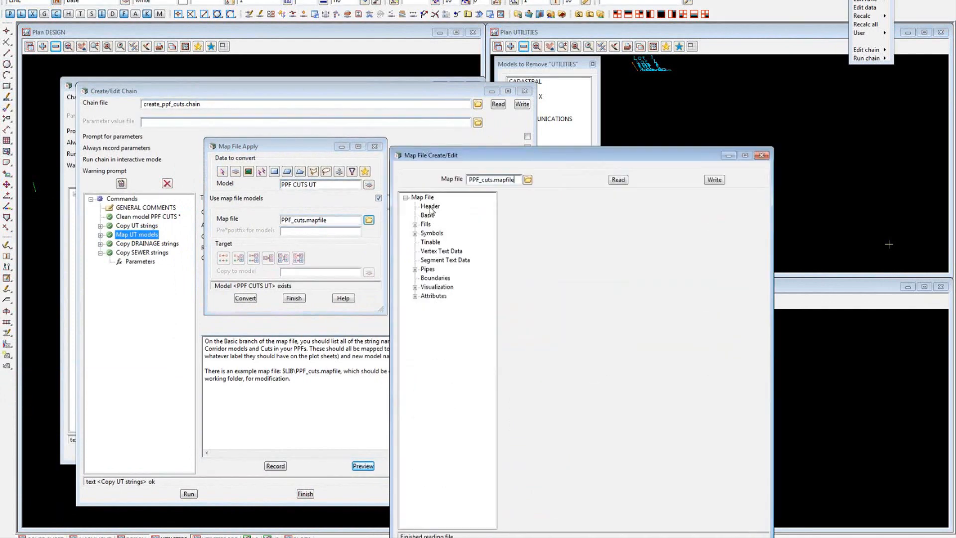
{"action": "left_click", "coordinate": [430, 206]}
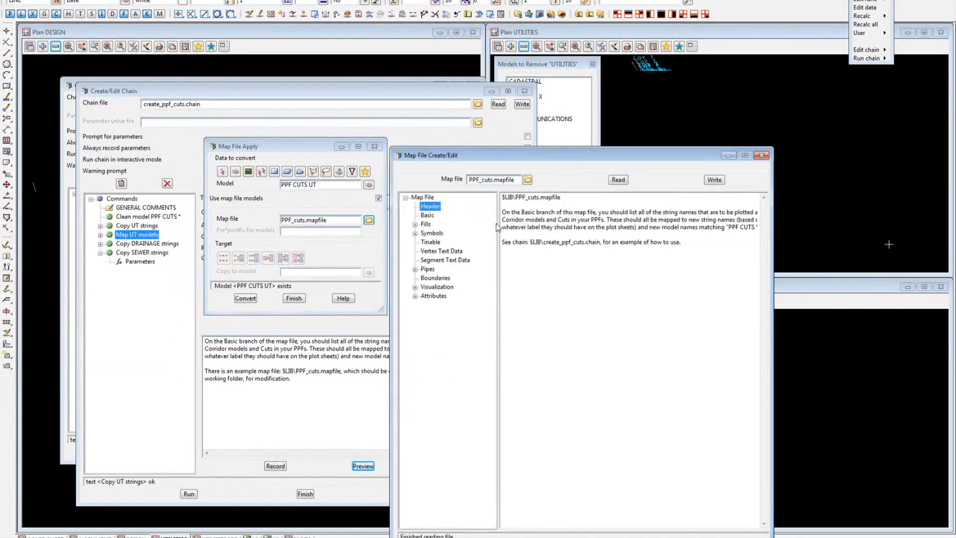
Step: Widen the map file editor and examine the string keys and mapped names on the Basic branch
{"action": "left_click", "coordinate": [428, 215]}
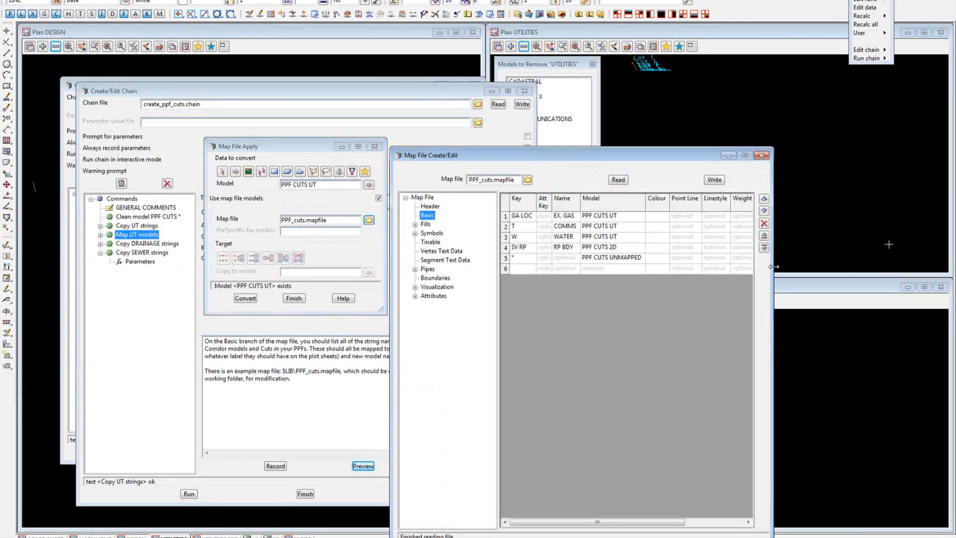
{"action": "left_click_drag", "start_coordinate": [815, 266], "coordinate": [900, 266]}
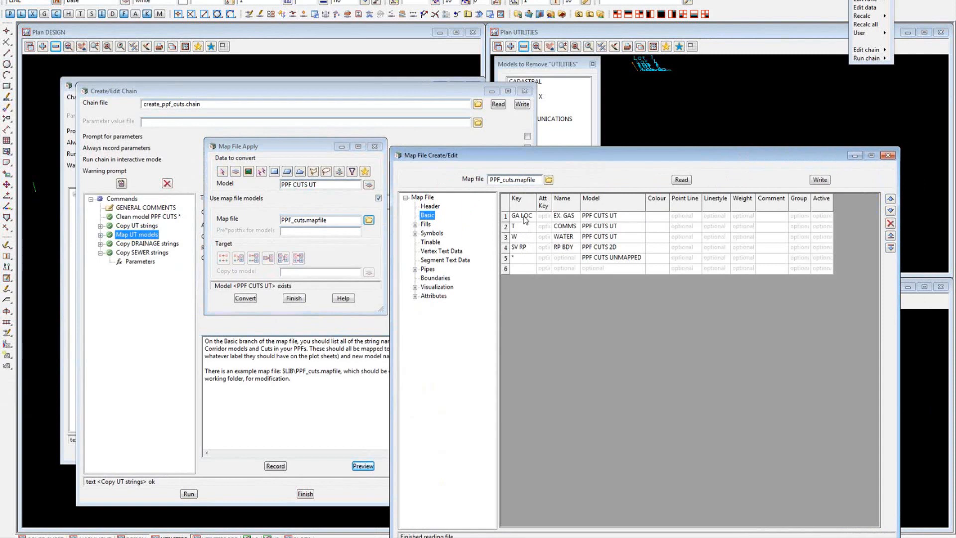
{"action": "left_click", "coordinate": [523, 237]}
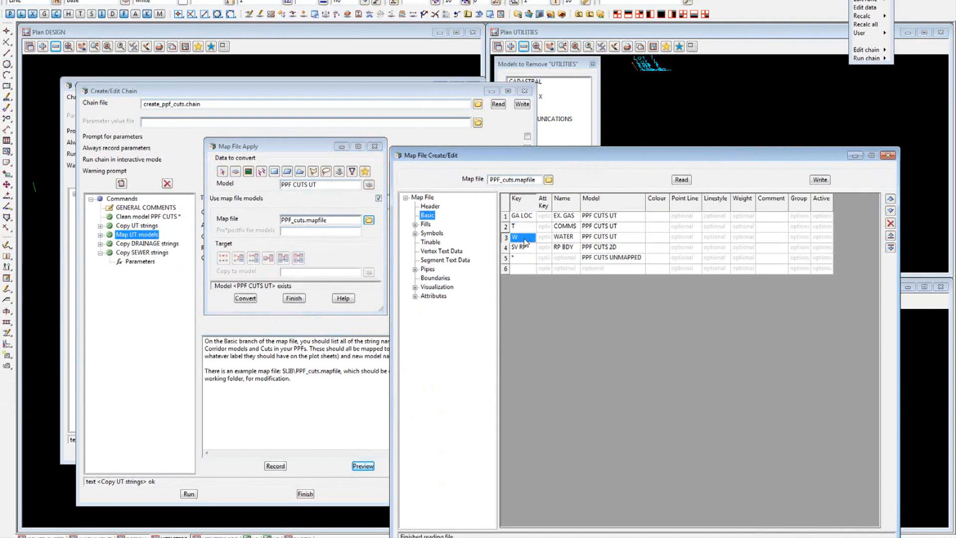
{"action": "left_click_drag", "start_coordinate": [571, 217], "coordinate": [569, 250]}
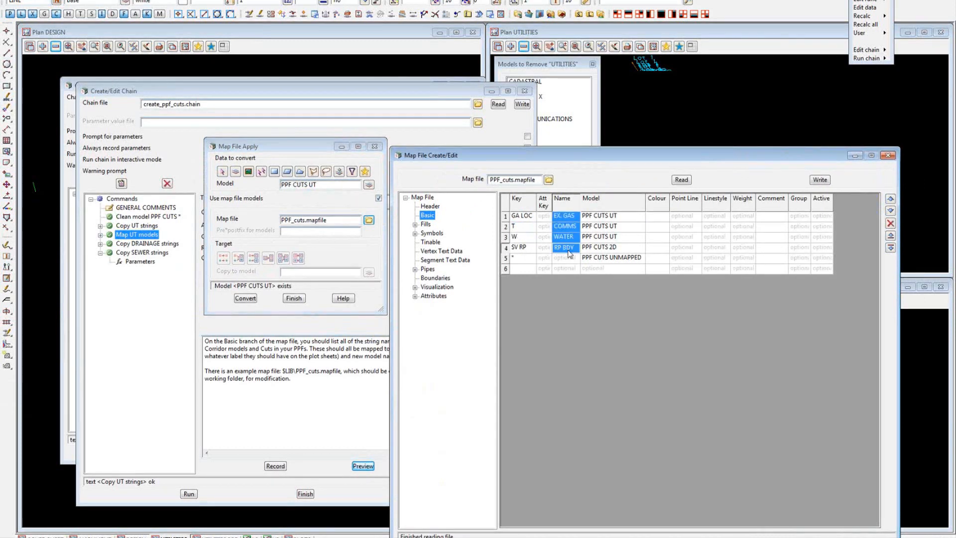
{"action": "left_click", "coordinate": [570, 258]}
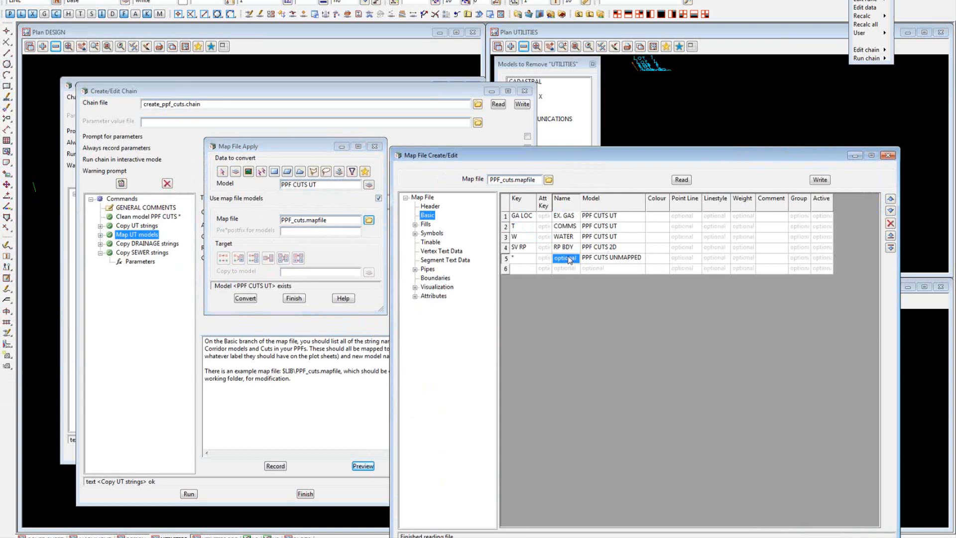
Step: Check the target models mapped on the Basic branch, including the * row, and close the map file editor and the Map UT models preview
{"action": "left_click", "coordinate": [607, 247]}
{"action": "left_click", "coordinate": [609, 237]}
{"action": "left_click", "coordinate": [610, 226]}
{"action": "left_click", "coordinate": [614, 217]}
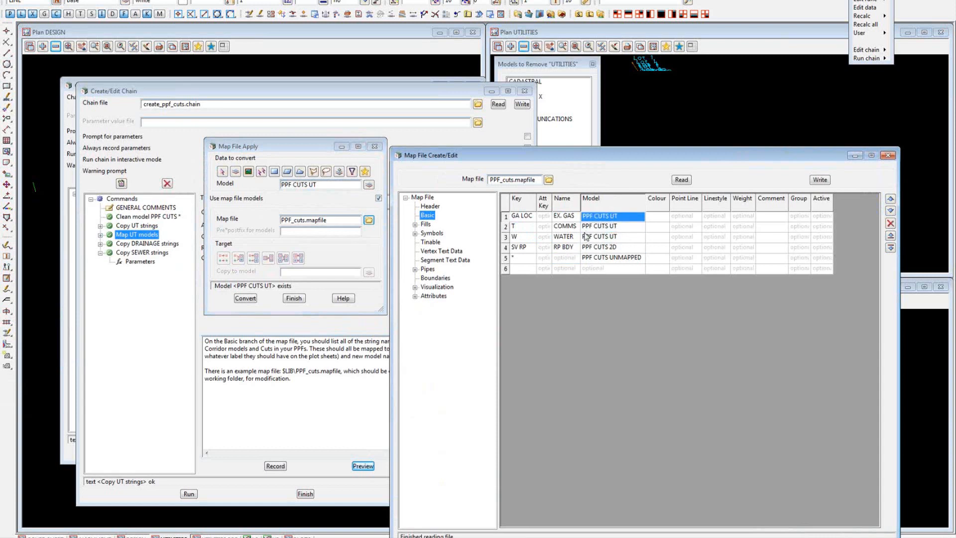
{"action": "left_click", "coordinate": [605, 249]}
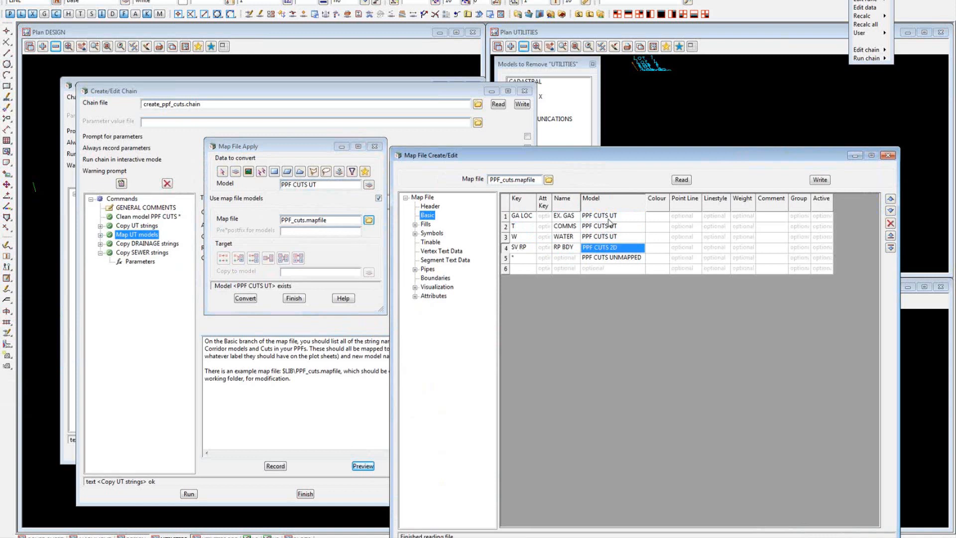
{"action": "left_click_drag", "start_coordinate": [615, 219], "coordinate": [620, 240]}
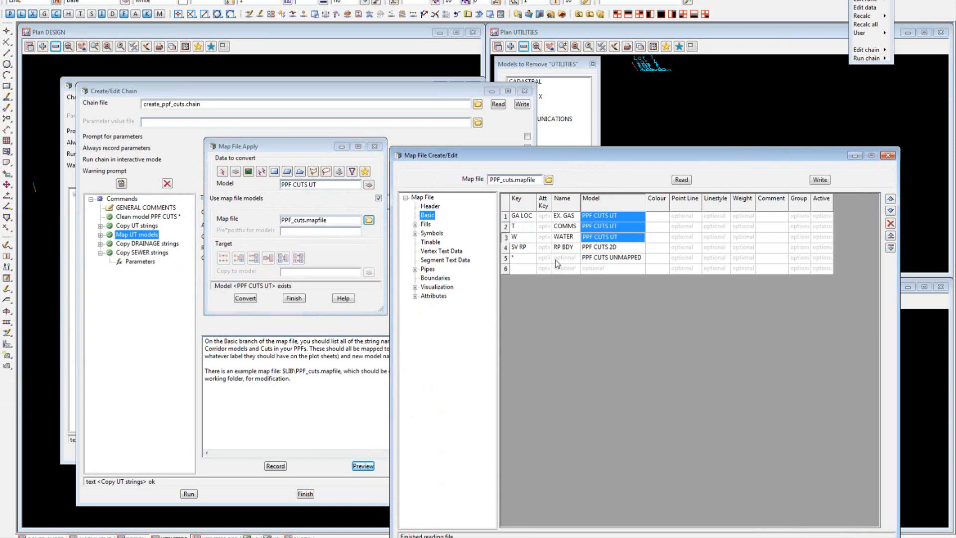
{"action": "left_click", "coordinate": [526, 258]}
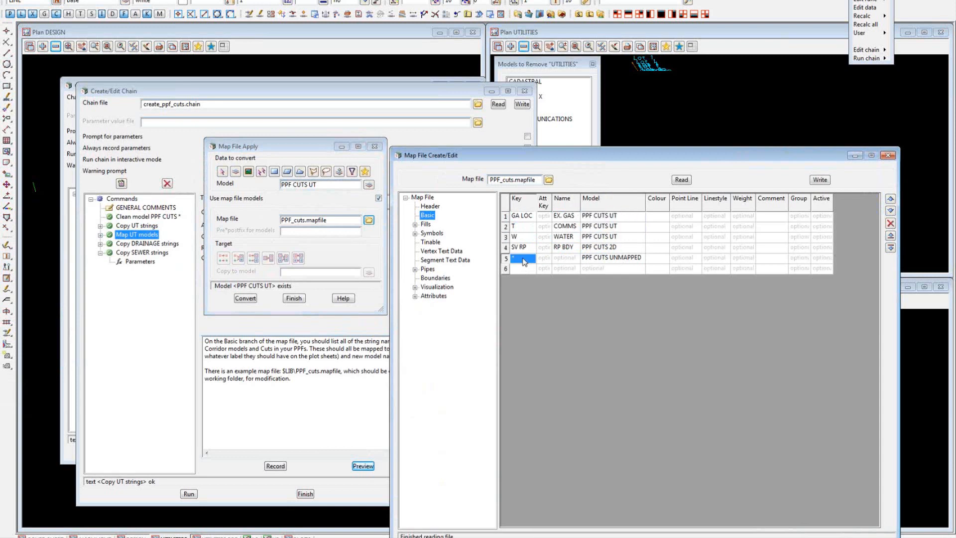
{"action": "left_click", "coordinate": [601, 258]}
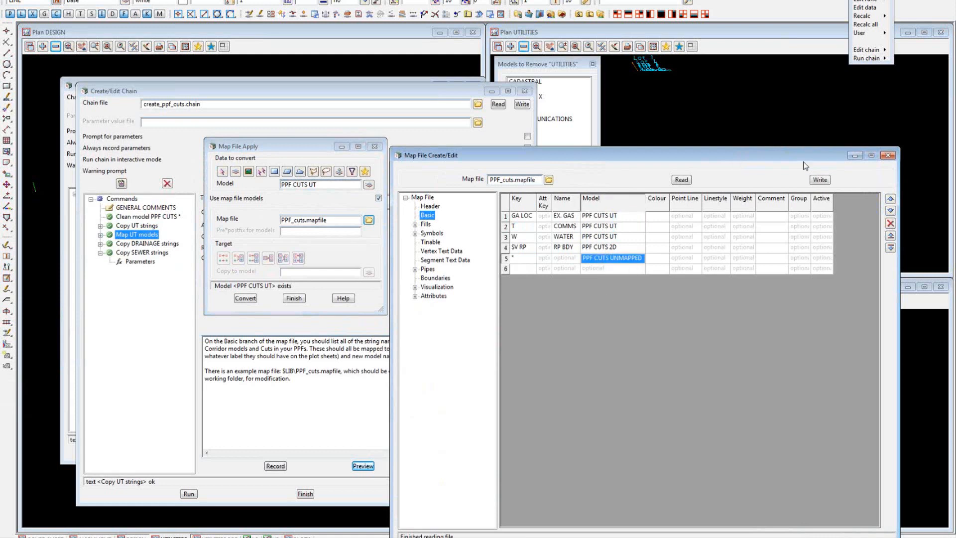
{"action": "left_click", "coordinate": [888, 157]}
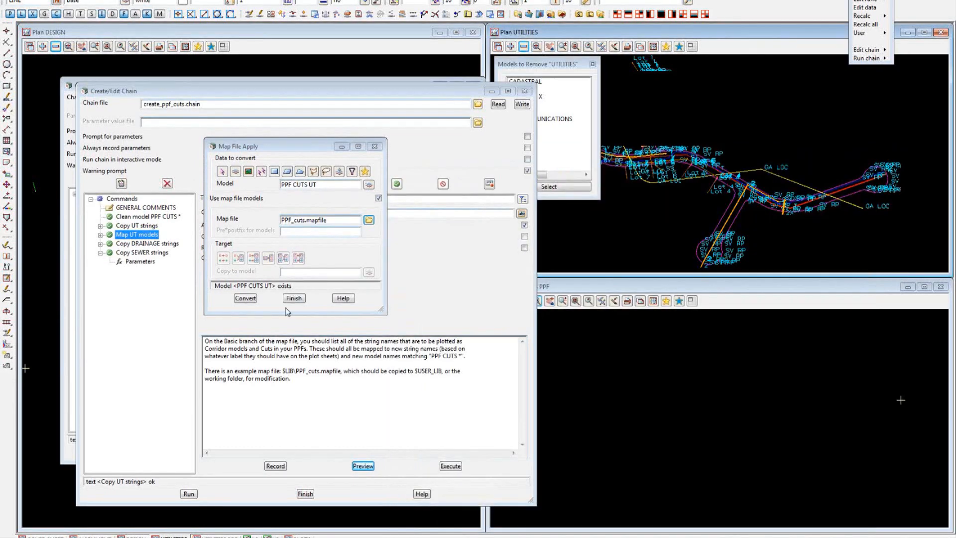
{"action": "left_click", "coordinate": [293, 298]}
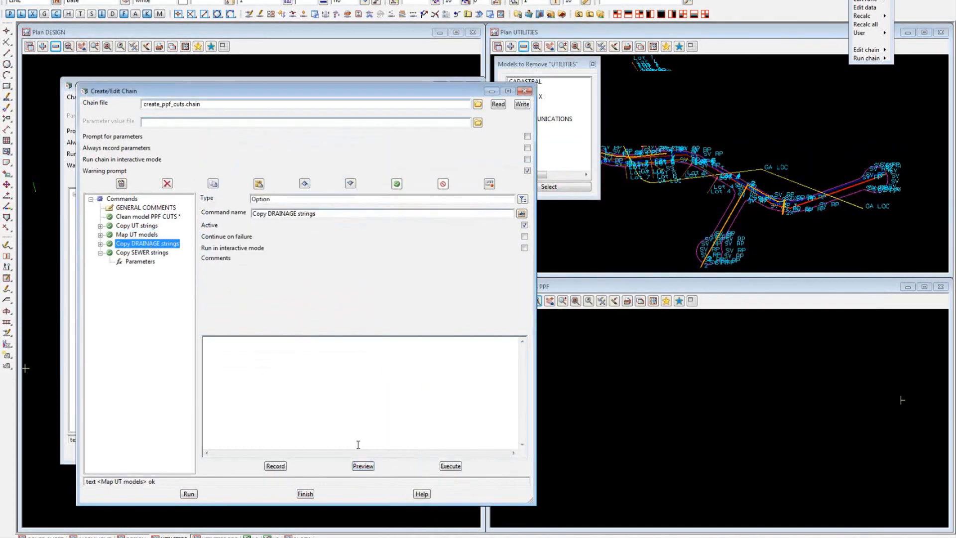
Step: Preview the Copy DRAINAGE strings command, check its copy-to model and new string name, and close the preview
{"action": "left_click", "coordinate": [363, 466]}
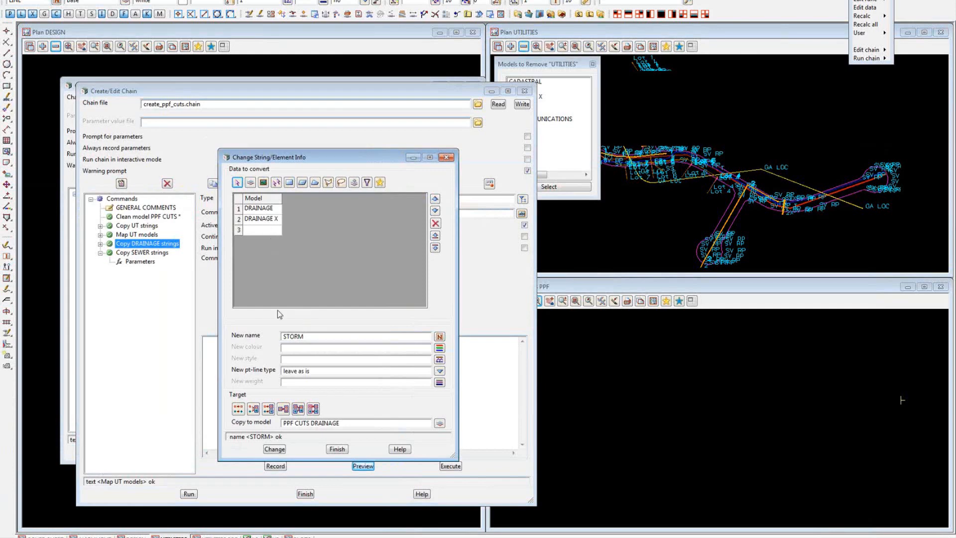
{"action": "left_click", "coordinate": [349, 423]}
{"action": "left_click_drag", "start_coordinate": [350, 423], "coordinate": [260, 421]}
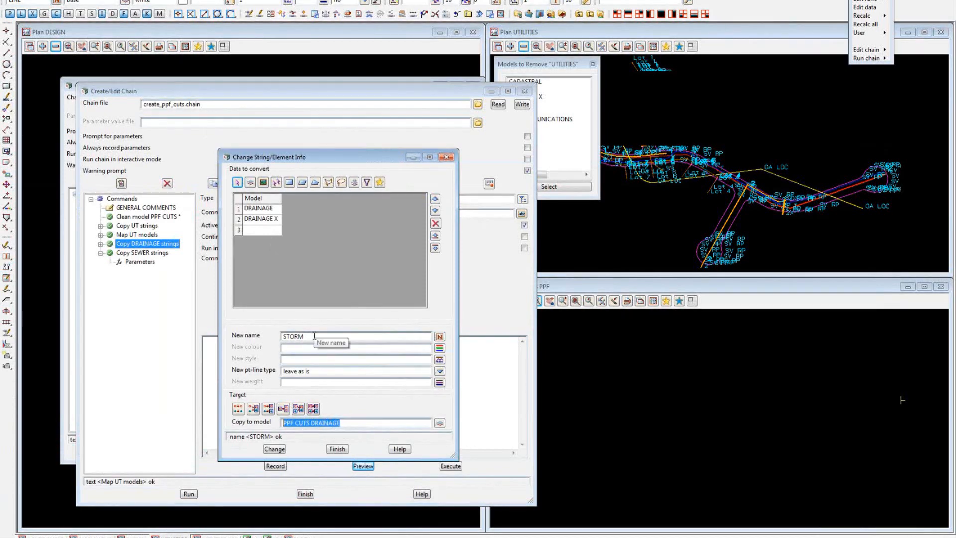
{"action": "left_click_drag", "start_coordinate": [313, 337], "coordinate": [271, 340]}
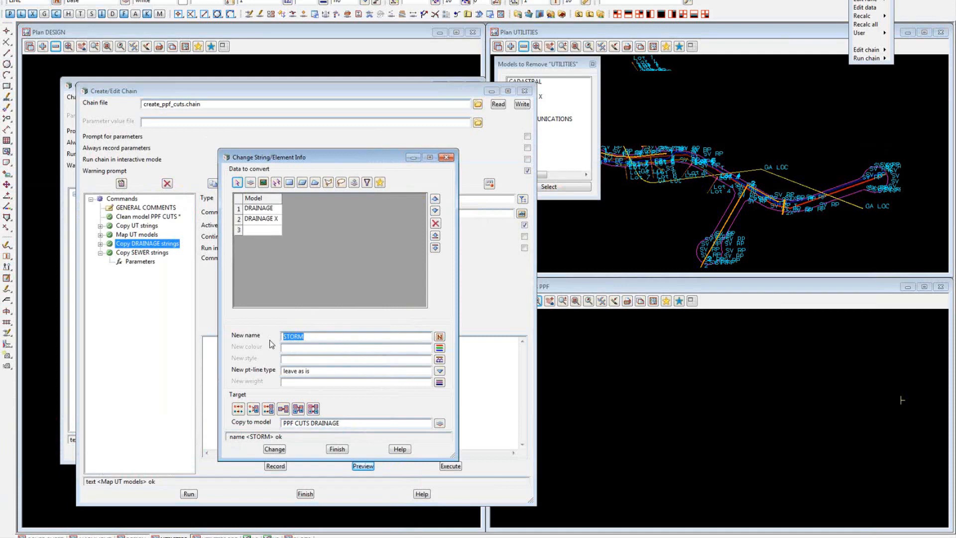
{"action": "left_click", "coordinate": [338, 450]}
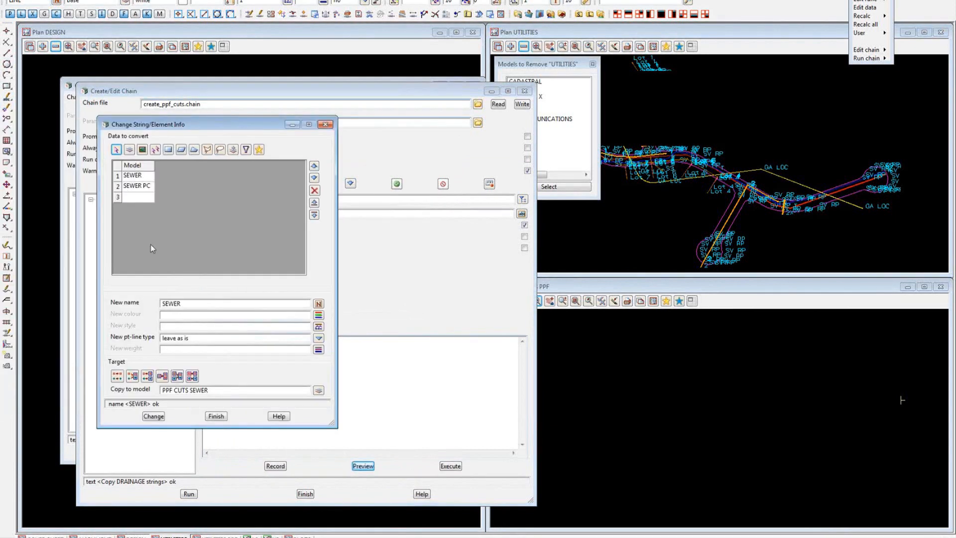
Step: Check the new string name and copy-to model in the Copy SEWER strings preview and close it
{"action": "left_click_drag", "start_coordinate": [196, 307], "coordinate": [150, 305]}
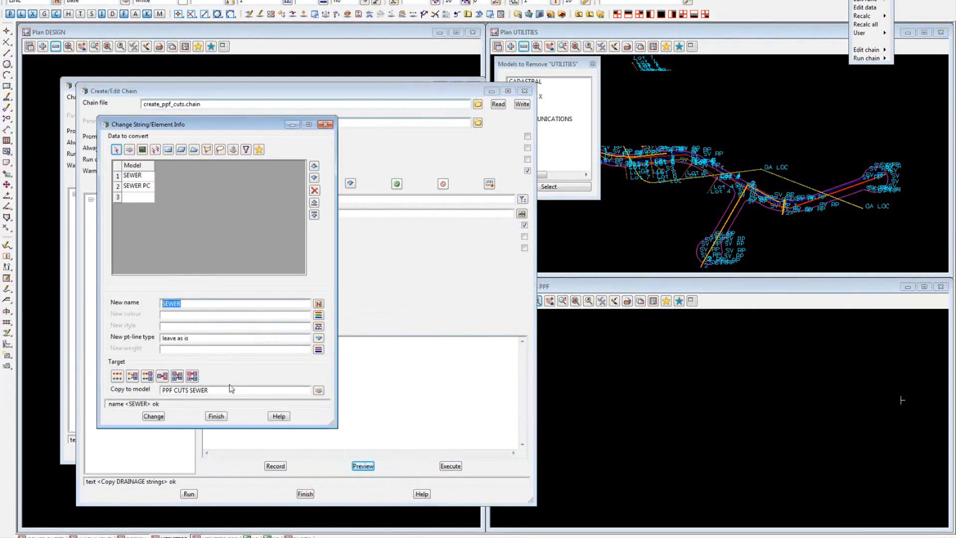
{"action": "left_click_drag", "start_coordinate": [237, 390], "coordinate": [158, 391]}
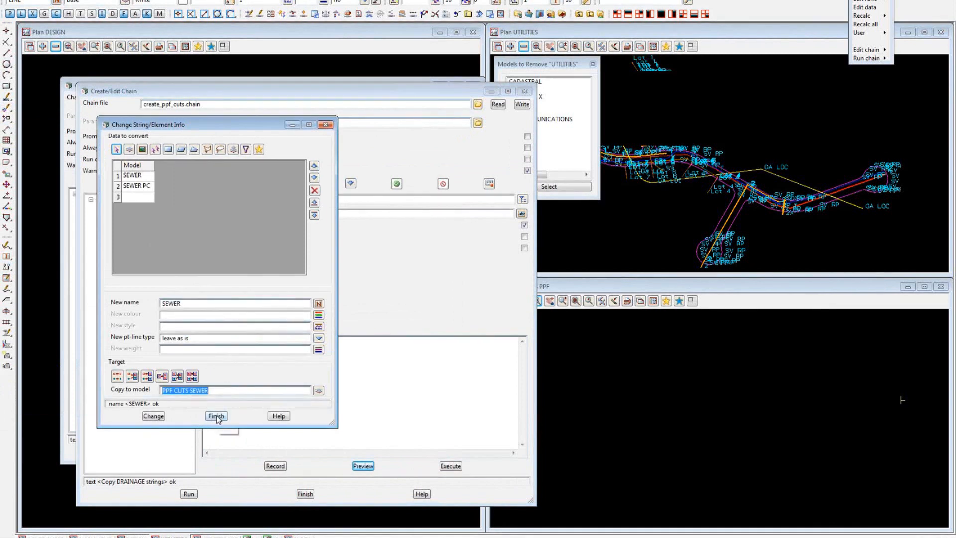
{"action": "left_click", "coordinate": [217, 417]}
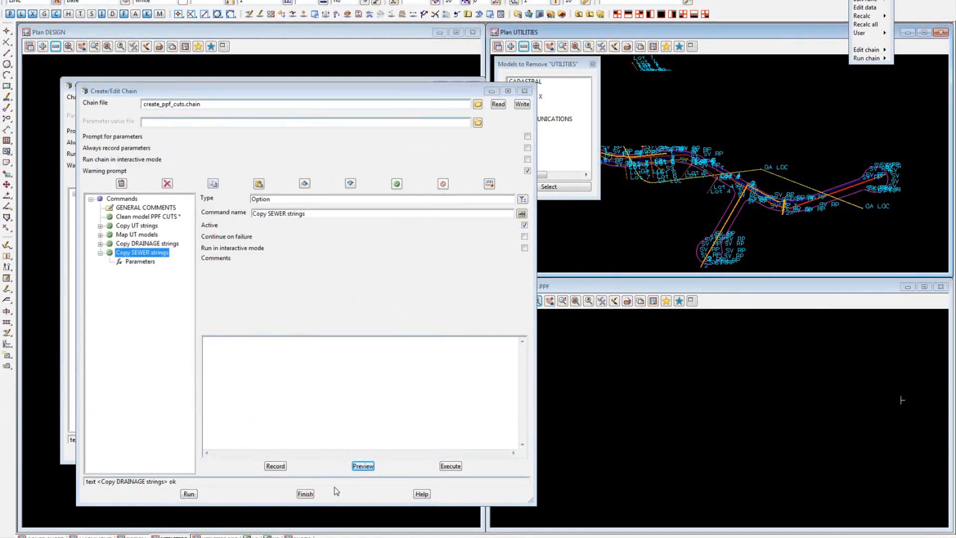
Step: Run create_ppf_cuts.chain and list the models shown in the UTILITIES PPF plan view
{"action": "left_click", "coordinate": [189, 494]}
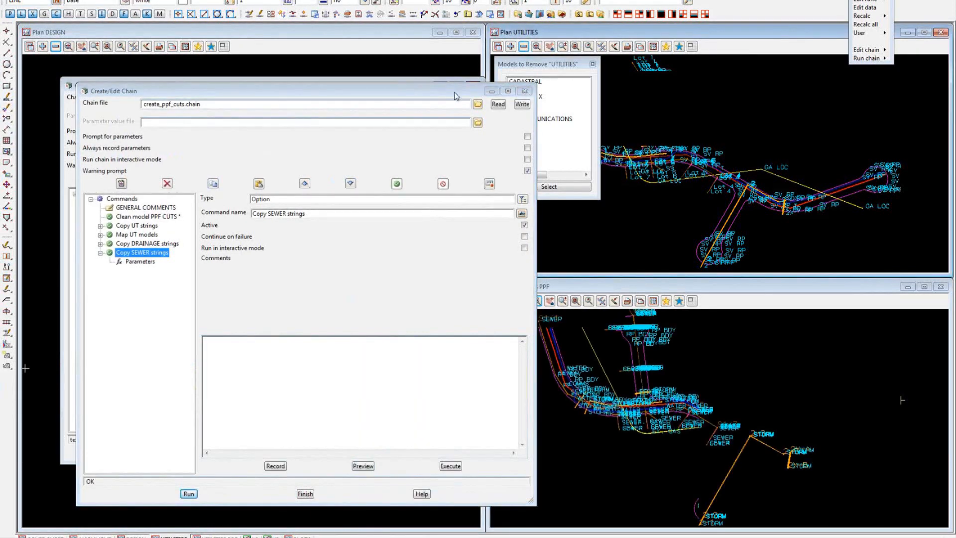
{"action": "left_click_drag", "start_coordinate": [455, 95], "coordinate": [348, 92]}
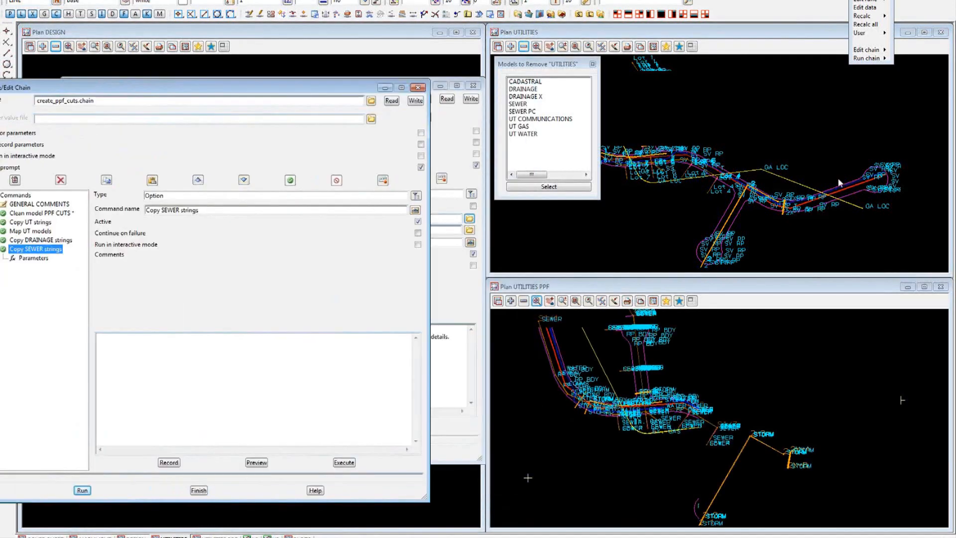
{"action": "left_click", "coordinate": [524, 301]}
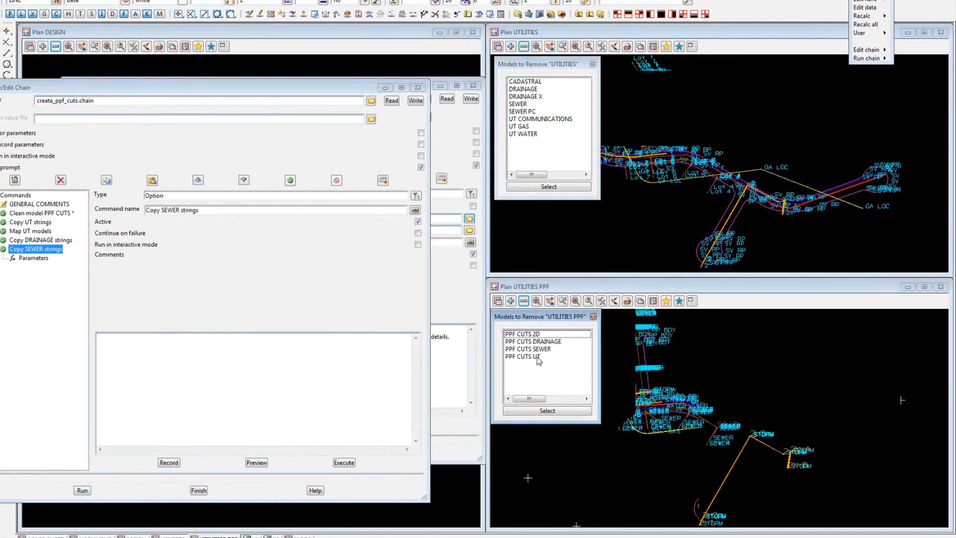
{"action": "left_click", "coordinate": [754, 285]}
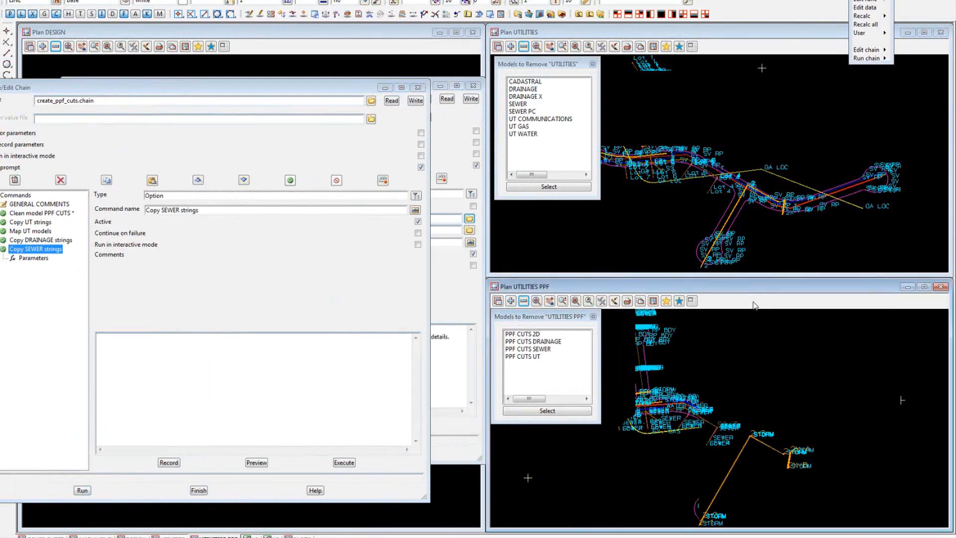
Step: Compare the string names in the UTILITIES PPF plan view with the original names in the UTILITIES plan view
{"action": "scroll", "coordinate": [785, 412], "scroll_direction": "down", "scroll_amount": 1}
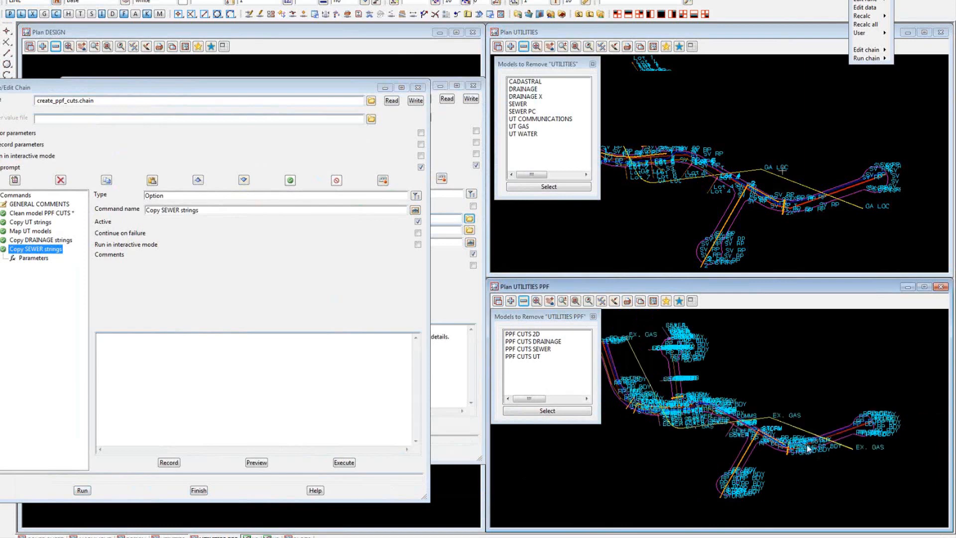
{"action": "scroll", "coordinate": [811, 451], "scroll_direction": "down", "scroll_amount": 1}
{"action": "scroll", "coordinate": [684, 432], "scroll_direction": "up", "scroll_amount": 5}
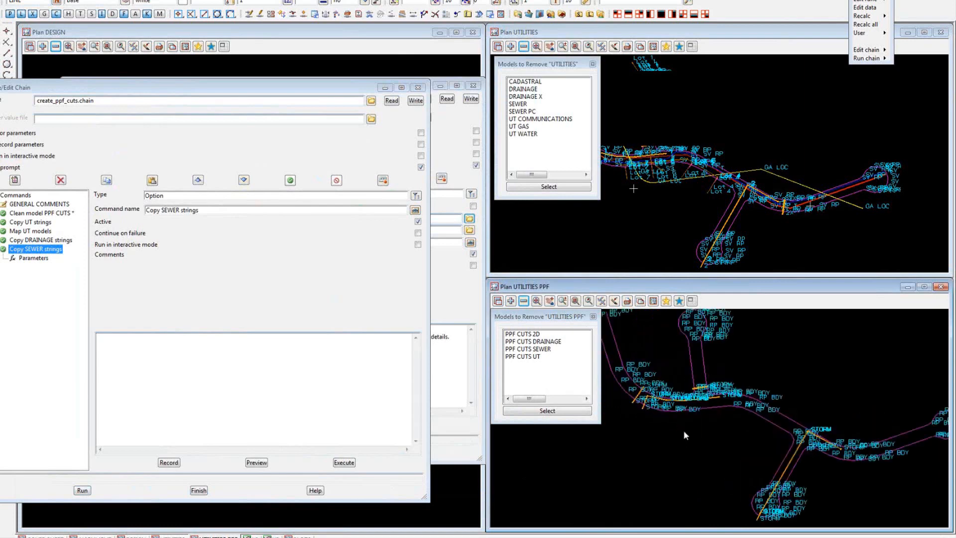
{"action": "scroll", "coordinate": [671, 435], "scroll_direction": "up", "scroll_amount": 2}
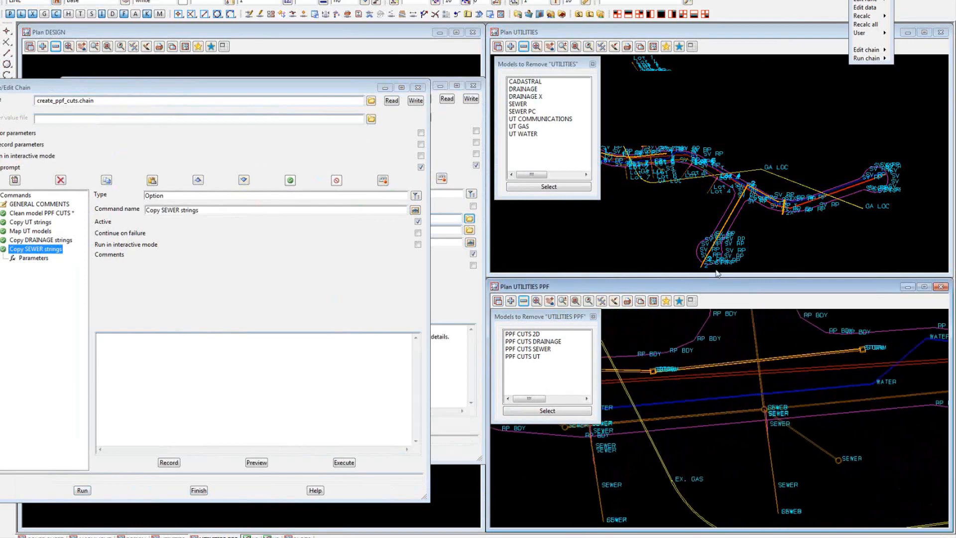
{"action": "scroll", "coordinate": [671, 220], "scroll_direction": "up", "scroll_amount": 4}
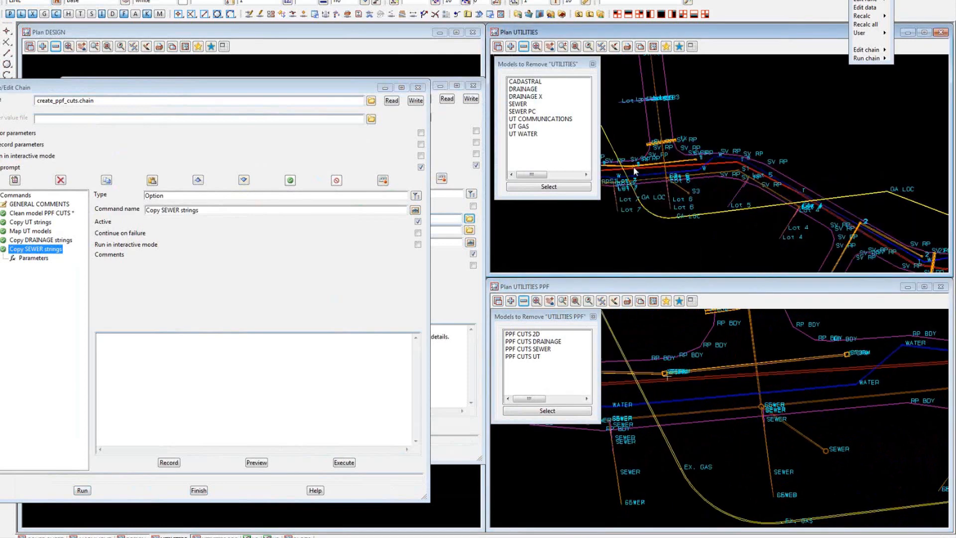
{"action": "scroll", "coordinate": [674, 221], "scroll_direction": "up", "scroll_amount": 3}
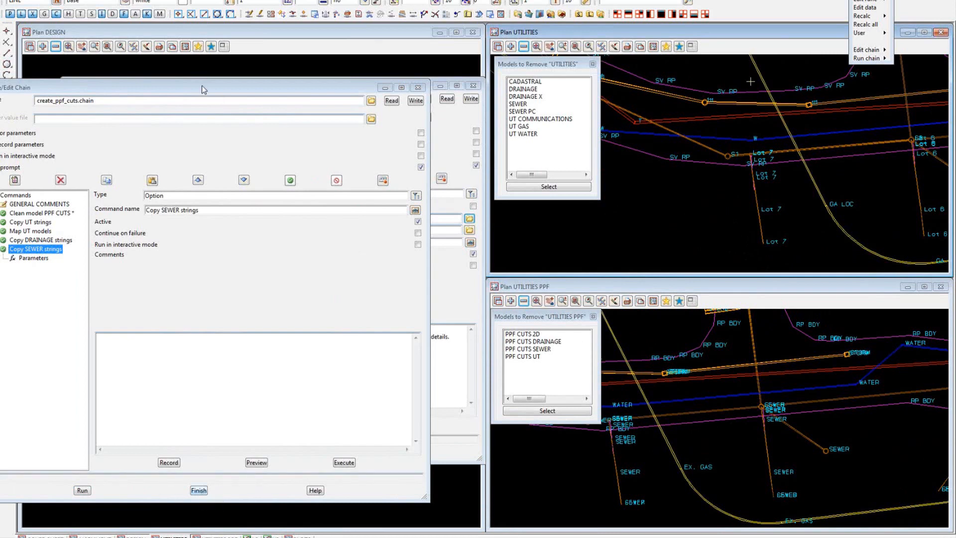
Step: Close the create_ppf_cuts.chain editor and the model removal lists of the UTILITIES and UTILITIES PPF plan views
{"action": "left_click_drag", "start_coordinate": [202, 86], "coordinate": [241, 83]}
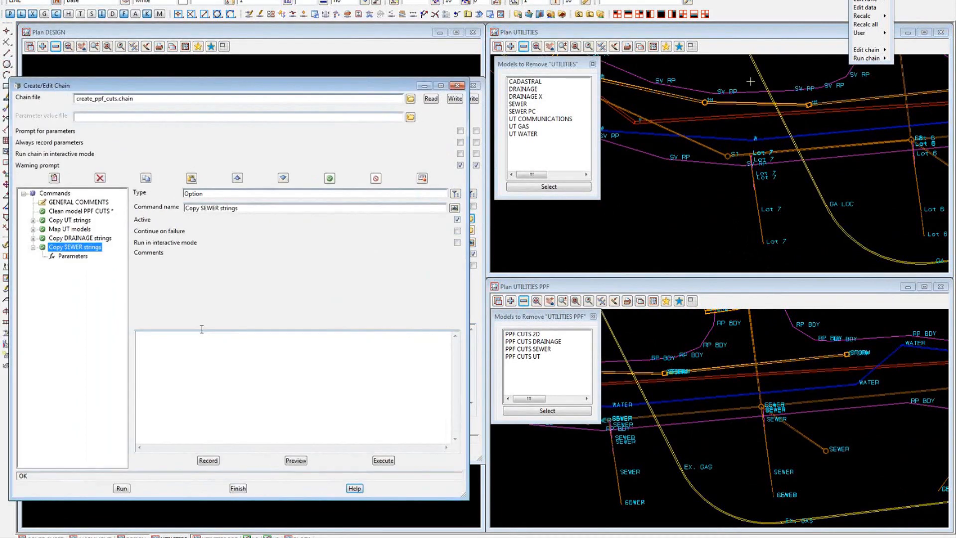
{"action": "left_click", "coordinate": [239, 489]}
{"action": "left_click", "coordinate": [447, 288]}
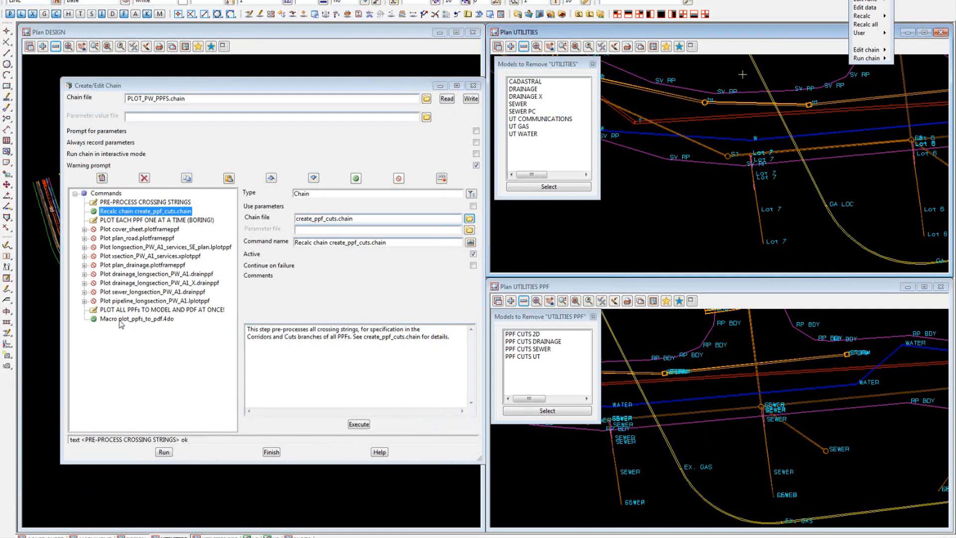
{"action": "left_click", "coordinate": [592, 317]}
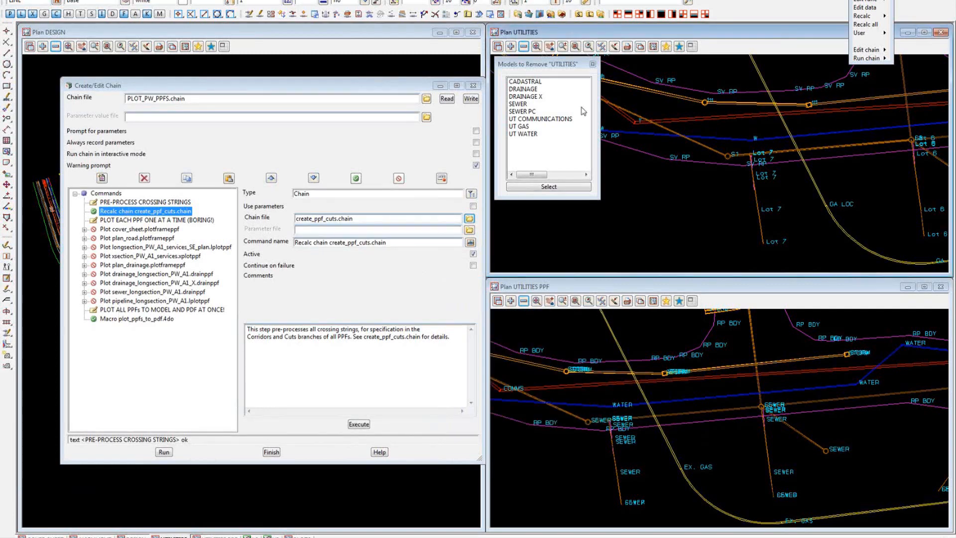
{"action": "left_click", "coordinate": [593, 64]}
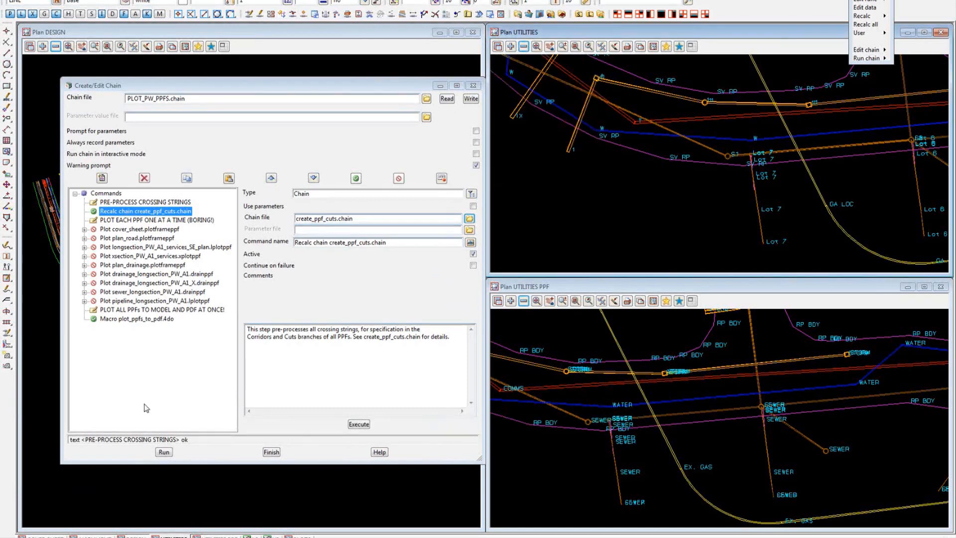
Step: Run PLOT_PW_PPFS.chain to pre-process the crossing strings and plot all PPFs to model and PDF
{"action": "left_click_drag", "start_coordinate": [254, 90], "coordinate": [238, 84]}
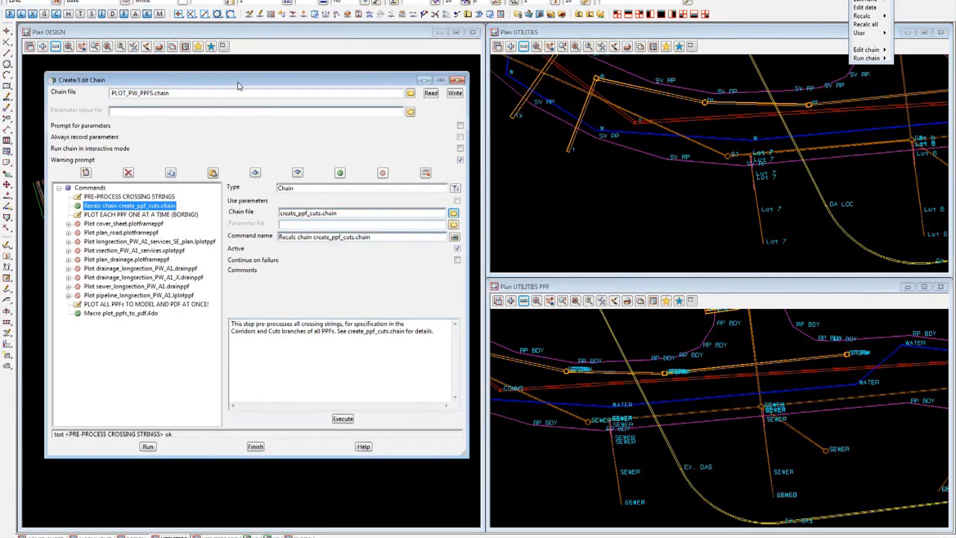
{"action": "left_click", "coordinate": [148, 446]}
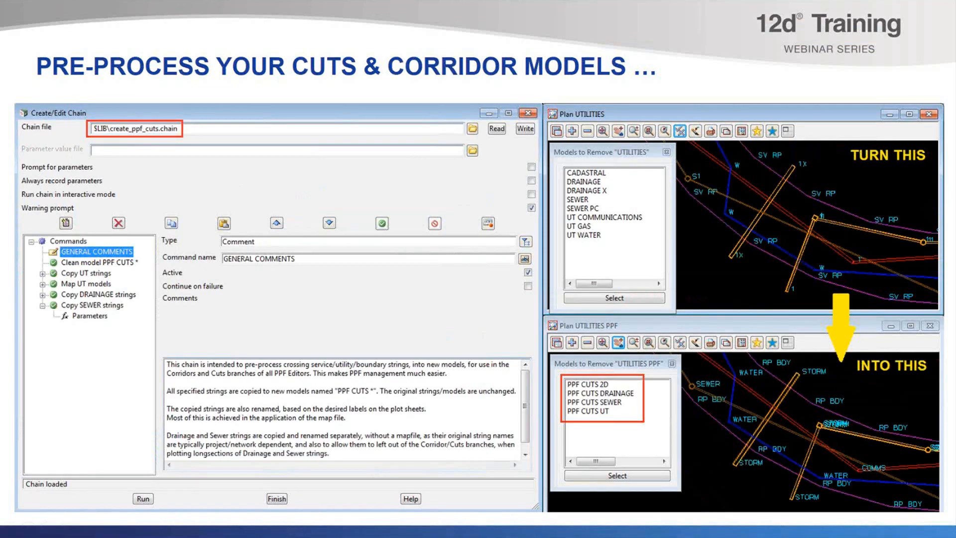
{"action": "left_click", "coordinate": [367, 111]}
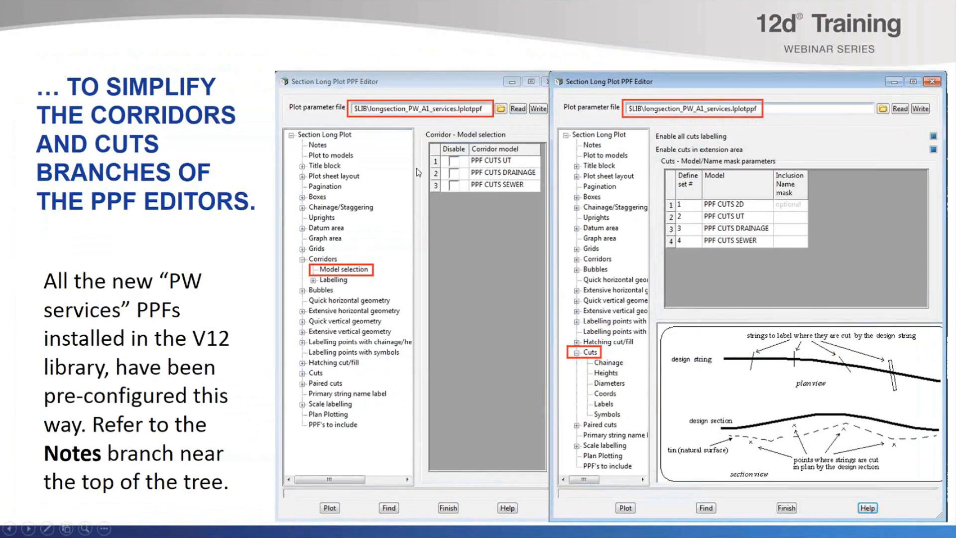
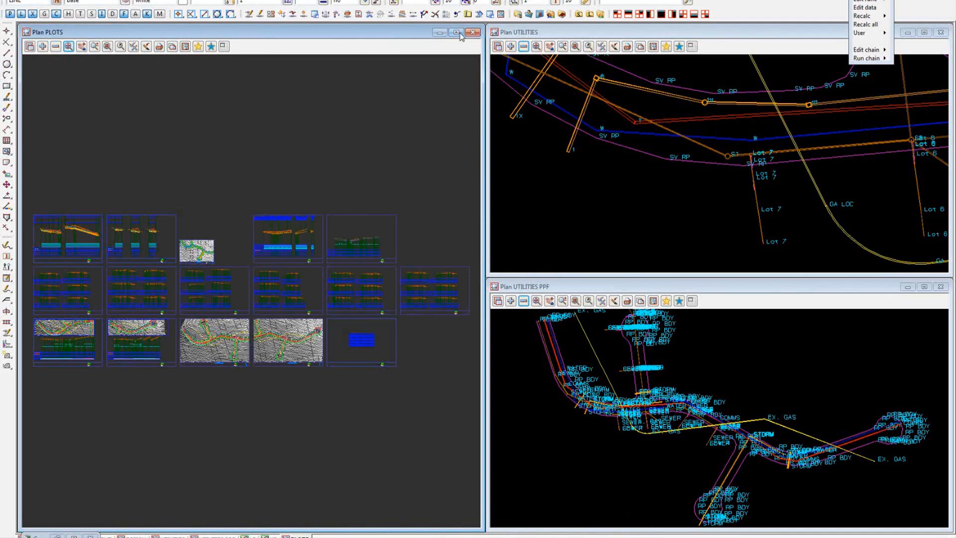
Step: Maximise the PLOTS plan view and turn on text display to review the plotted sheets
{"action": "left_click", "coordinate": [457, 33]}
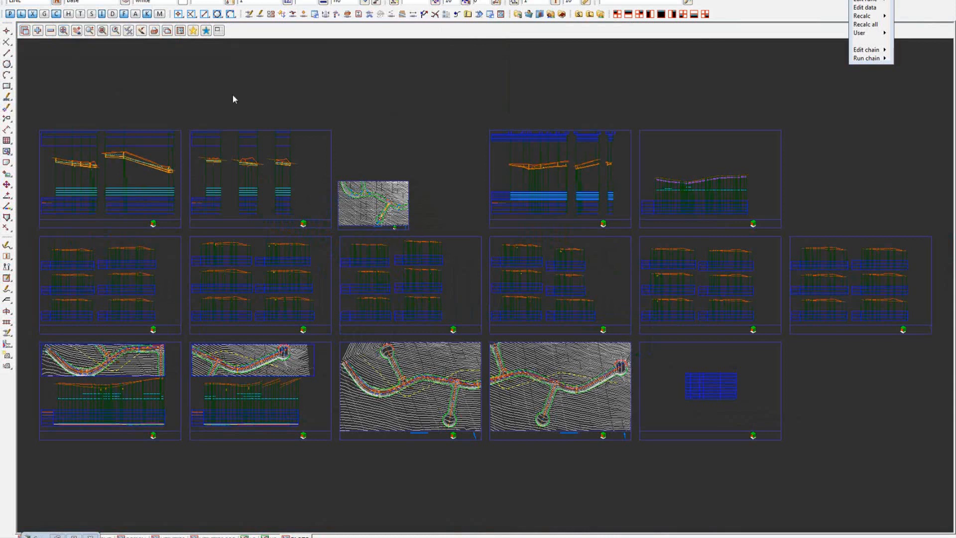
{"action": "left_click", "coordinate": [128, 31]}
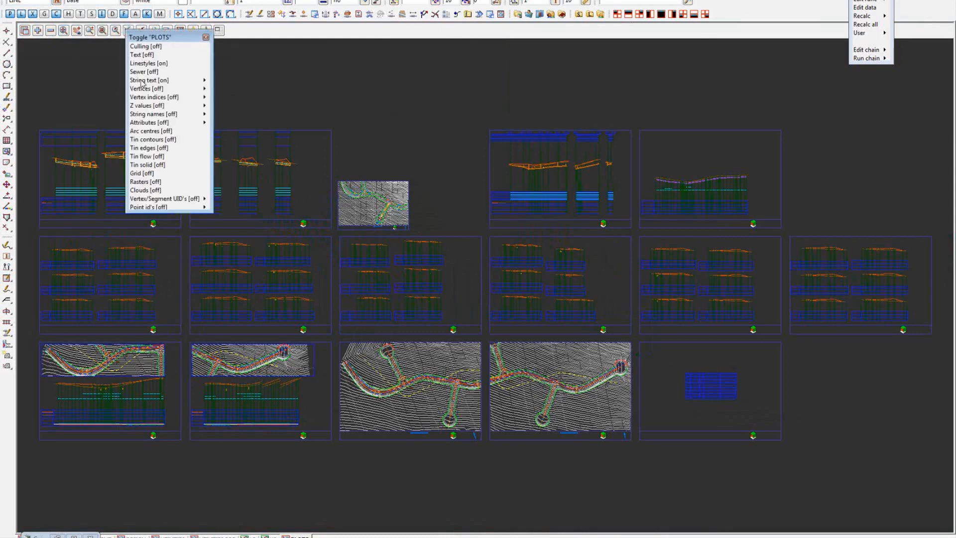
{"action": "left_click", "coordinate": [132, 55]}
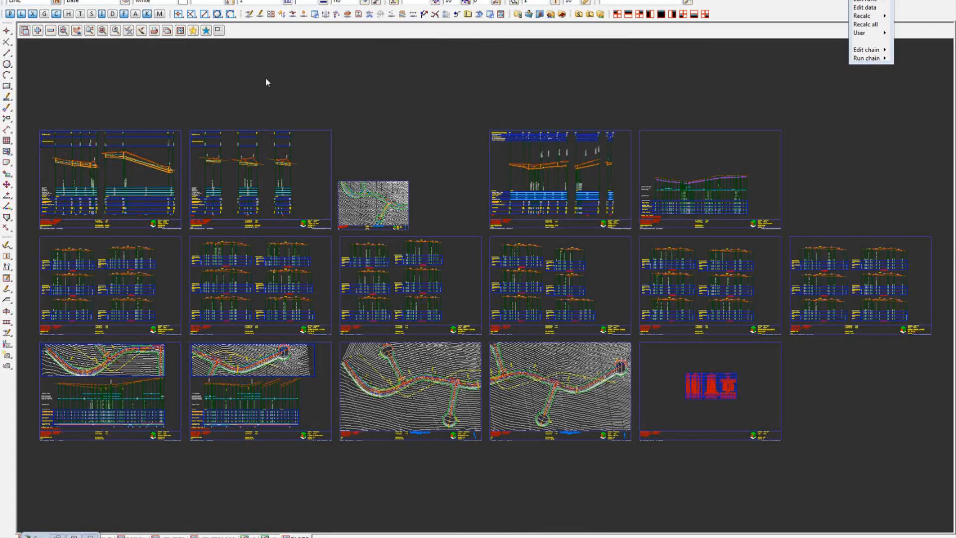
Step: Open the PW_PPF project folder, enlarge its file listing and open PLOT_PLAN_DR_001.pdf
{"action": "left_click", "coordinate": [518, 14]}
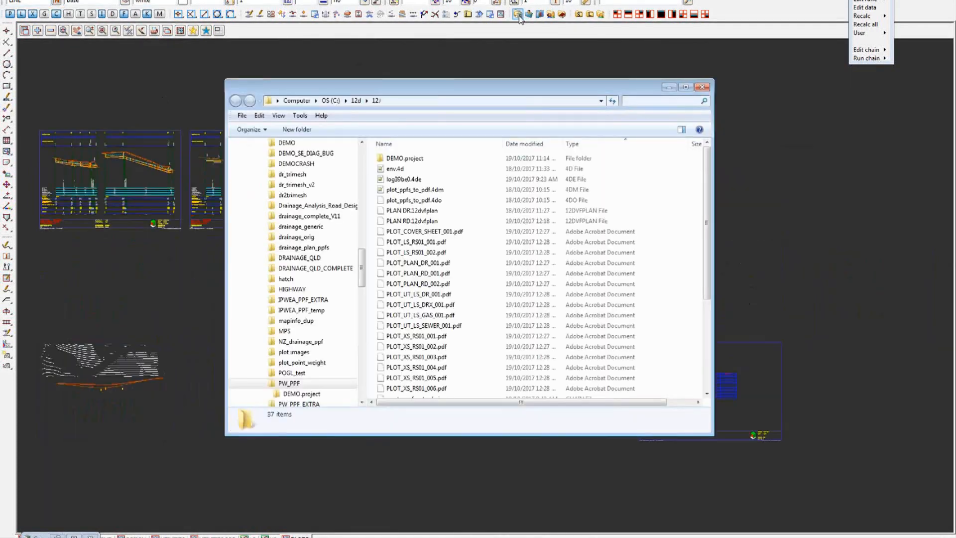
{"action": "left_click_drag", "start_coordinate": [636, 435], "coordinate": [637, 507]}
{"action": "left_click_drag", "start_coordinate": [561, 143], "coordinate": [576, 143]}
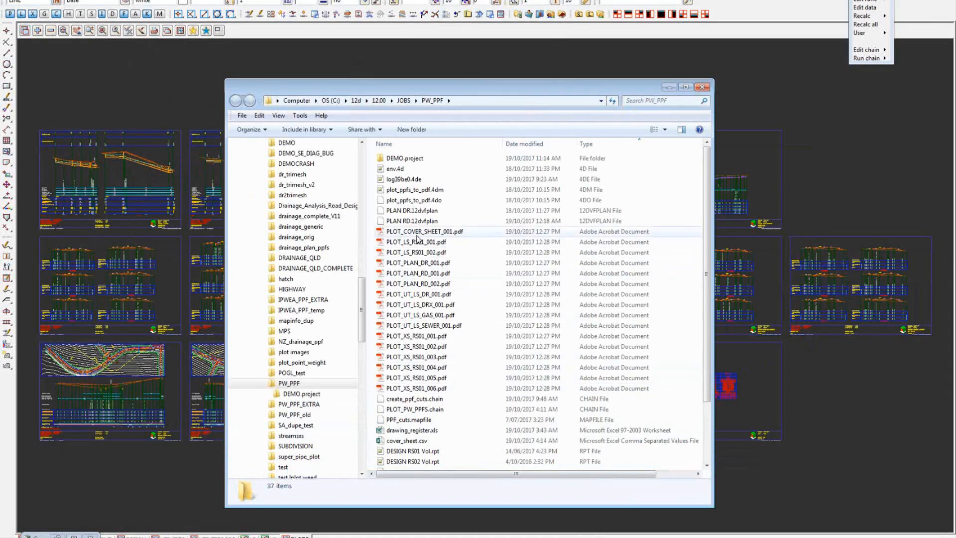
{"action": "left_click", "coordinate": [423, 263]}
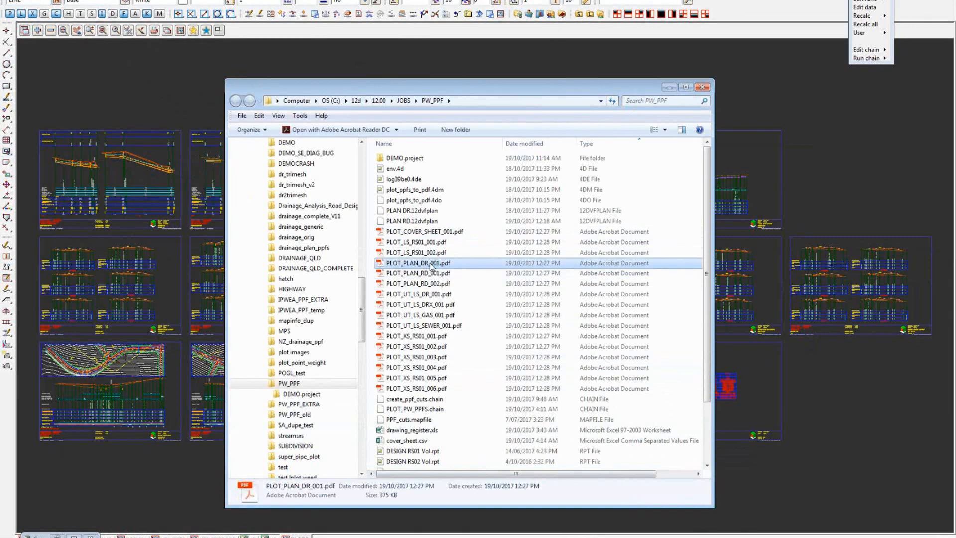
{"action": "double_click", "coordinate": [428, 263]}
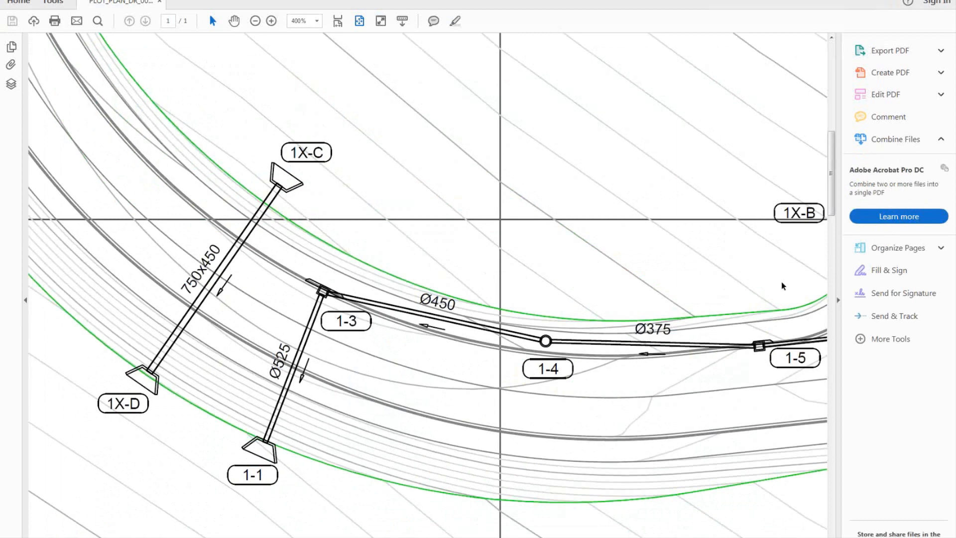
Step: Examine the drainage plan PDF's pipe sizes, pit labels and title block, both close up and as a full page
{"action": "left_click", "coordinate": [839, 297]}
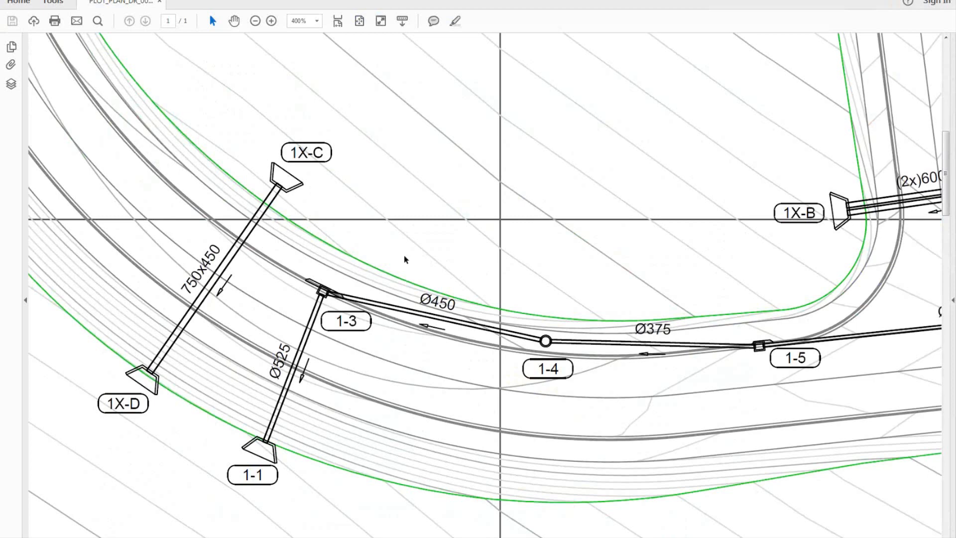
{"action": "scroll", "coordinate": [405, 259], "scroll_direction": "down", "scroll_amount": 1, "text": "ctrl"}
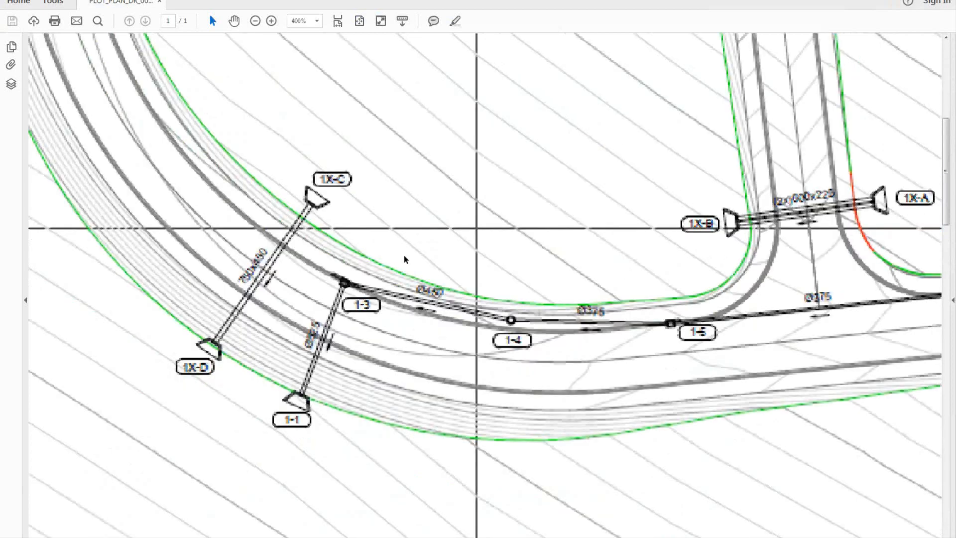
{"action": "key", "text": "ctrl+0"}
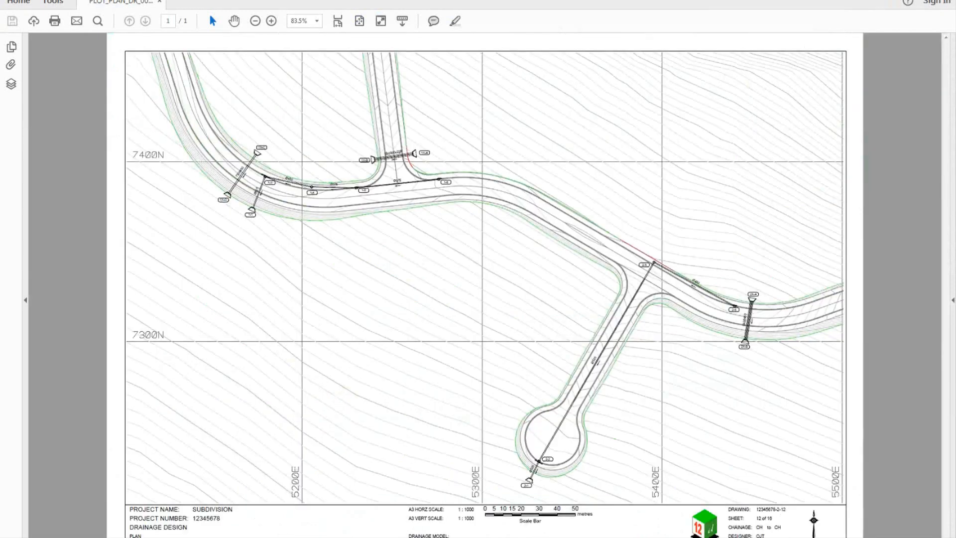
{"action": "scroll", "coordinate": [486, 285], "scroll_direction": "up", "scroll_amount": 1, "text": "ctrl"}
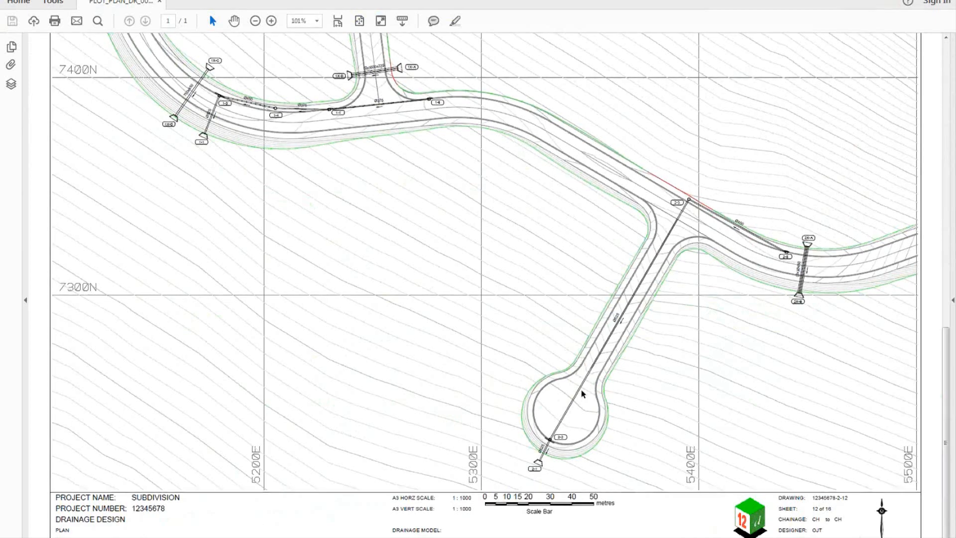
{"action": "scroll", "coordinate": [521, 397], "scroll_direction": "down", "scroll_amount": 1, "text": "ctrl"}
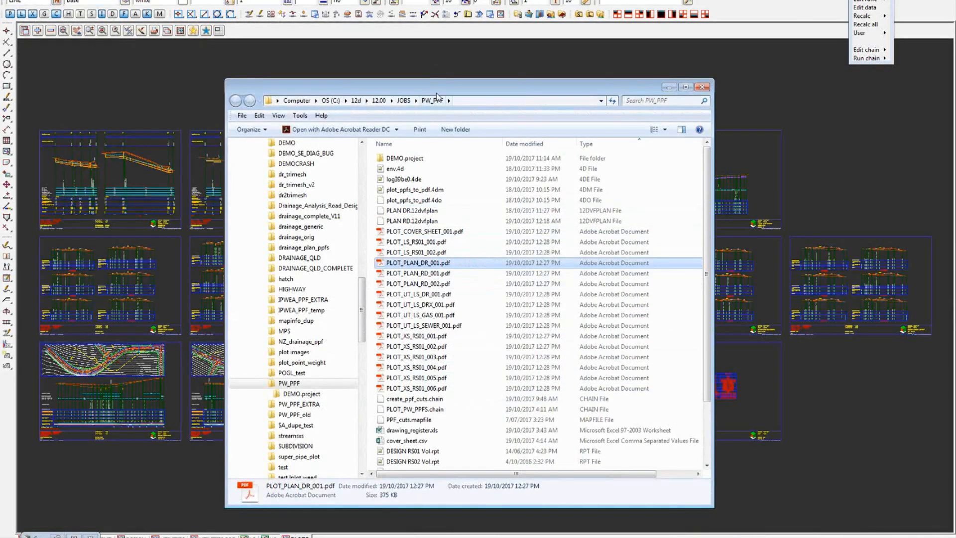
Step: Turn off text display in the PLOTS plan view, restore the view's size and minimise it
{"action": "left_click_drag", "start_coordinate": [437, 94], "coordinate": [704, 158]}
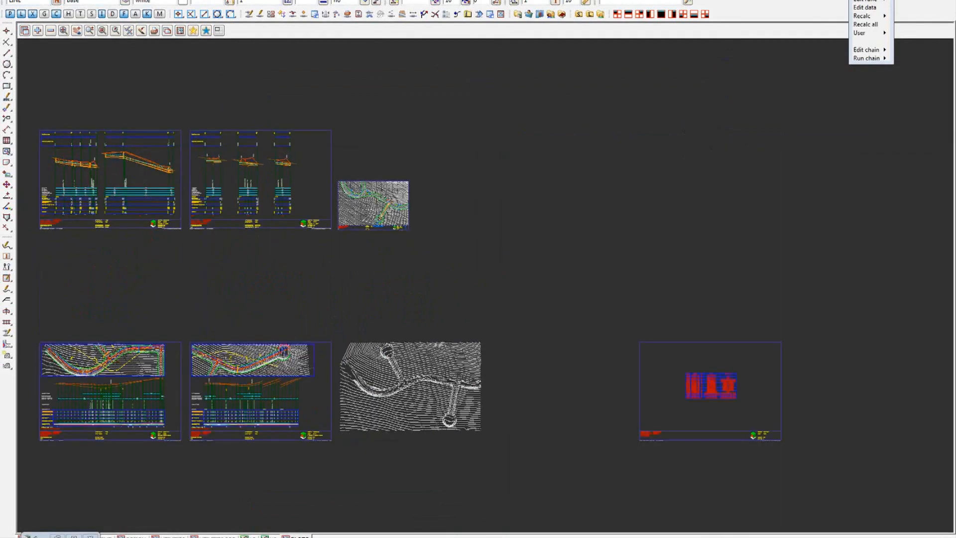
{"action": "left_click", "coordinate": [129, 31]}
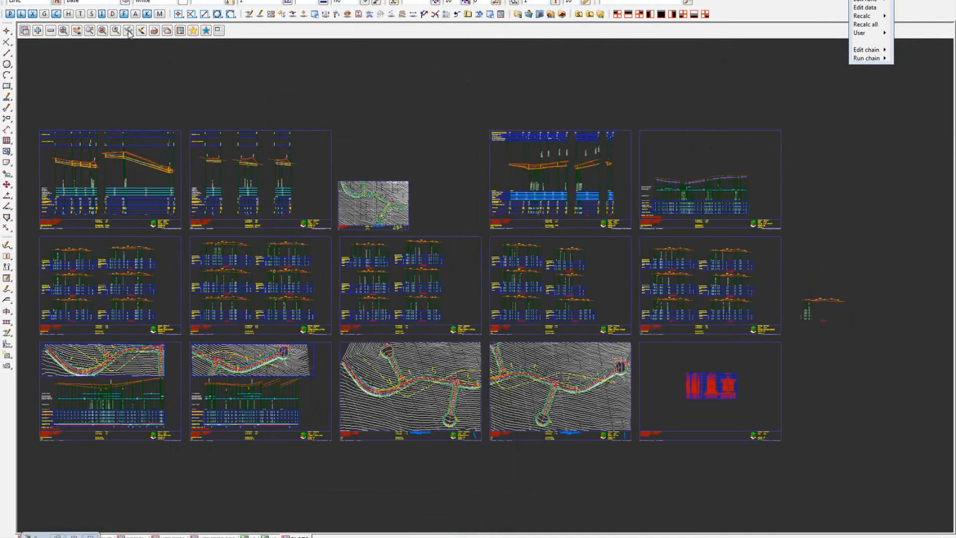
{"action": "left_click", "coordinate": [128, 32]}
{"action": "left_click", "coordinate": [140, 57]}
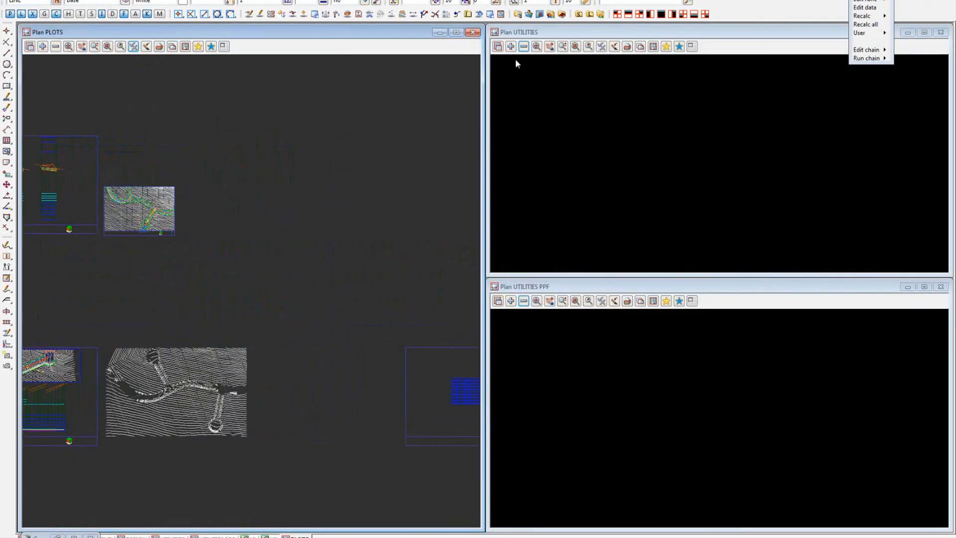
{"action": "left_click", "coordinate": [439, 32]}
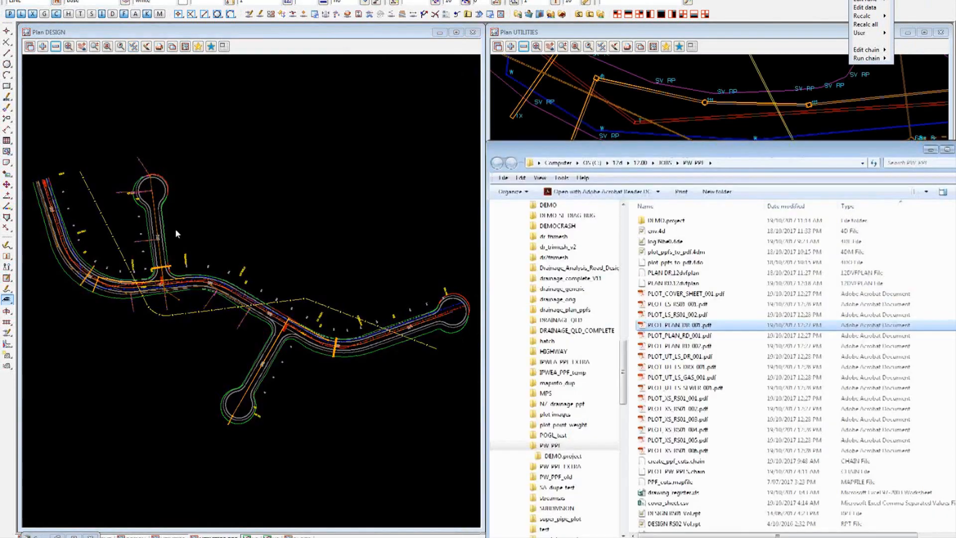
Step: Open a blank Combine PDF Files panel for the PW_PPF folder
{"action": "left_click_drag", "start_coordinate": [627, 152], "coordinate": [490, 75]}
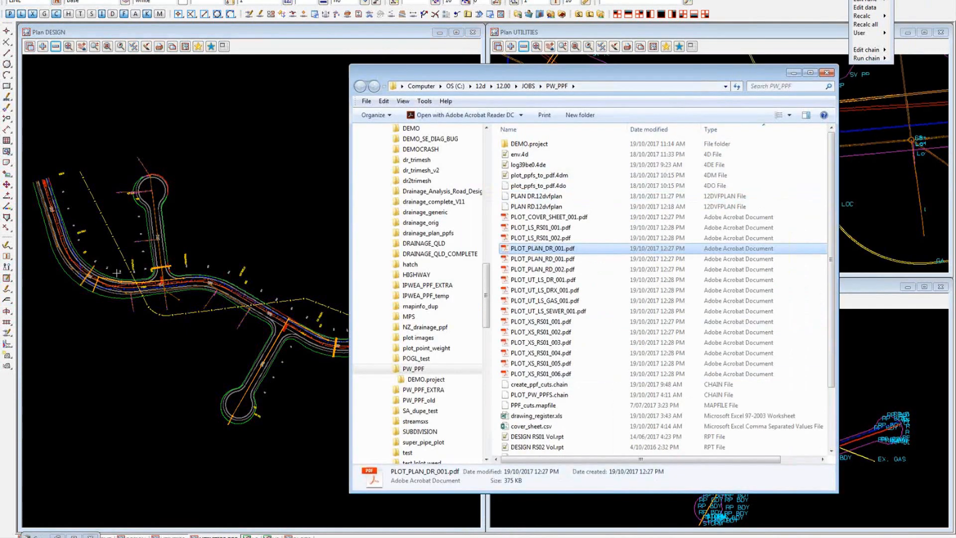
{"action": "left_click", "coordinate": [43, 0]}
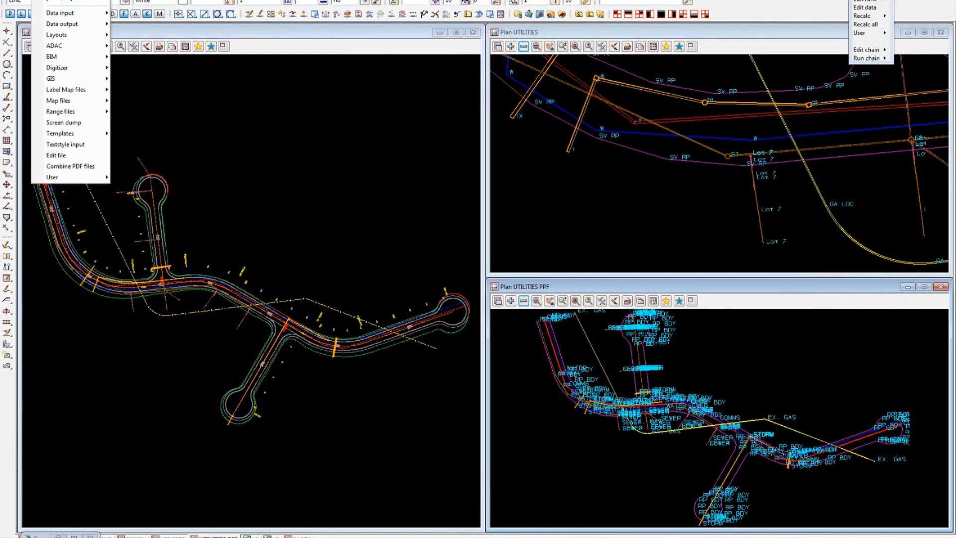
{"action": "left_click", "coordinate": [64, 166]}
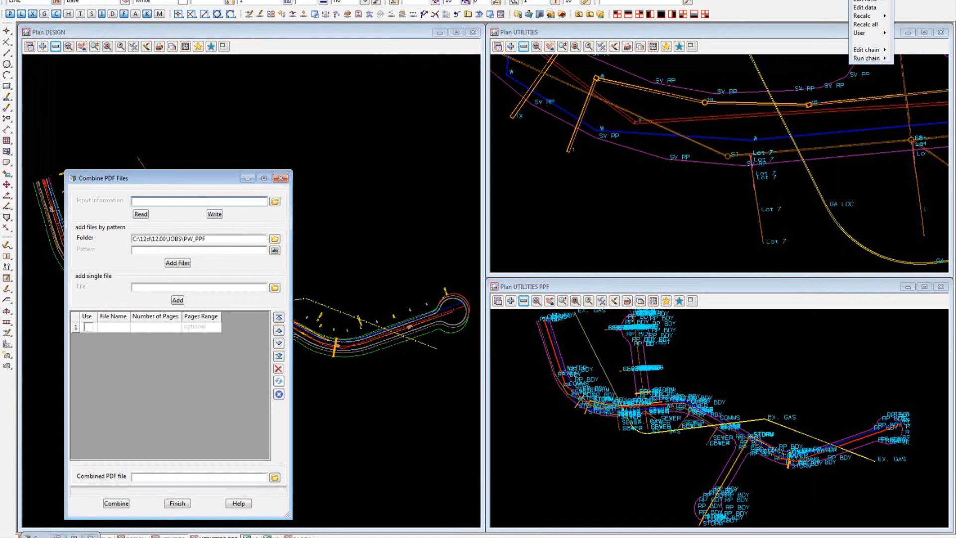
Step: Load the saved Combine_PDF_Files.slx layout and close the blank Combine PDF Files panel
{"action": "left_click", "coordinate": [45, 0]}
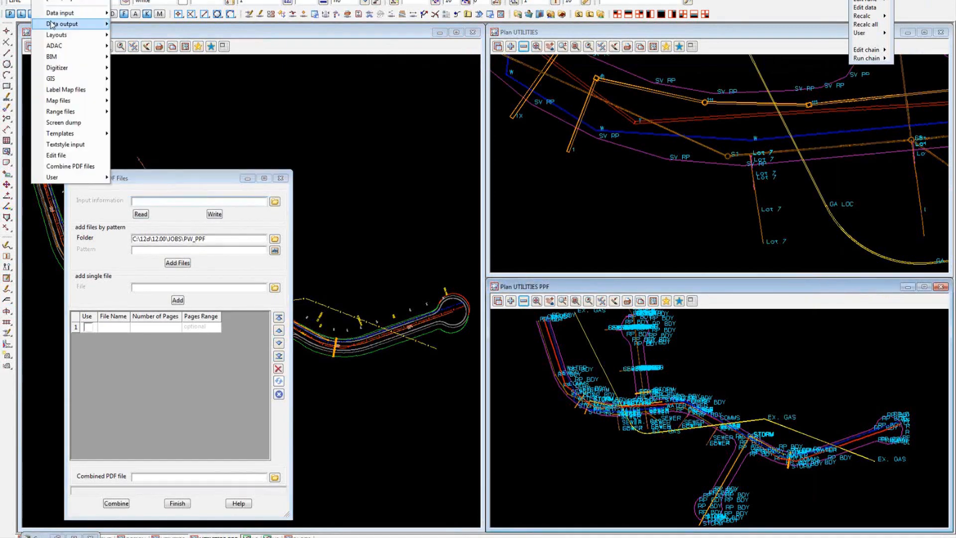
{"action": "mouse_move", "coordinate": [57, 35]}
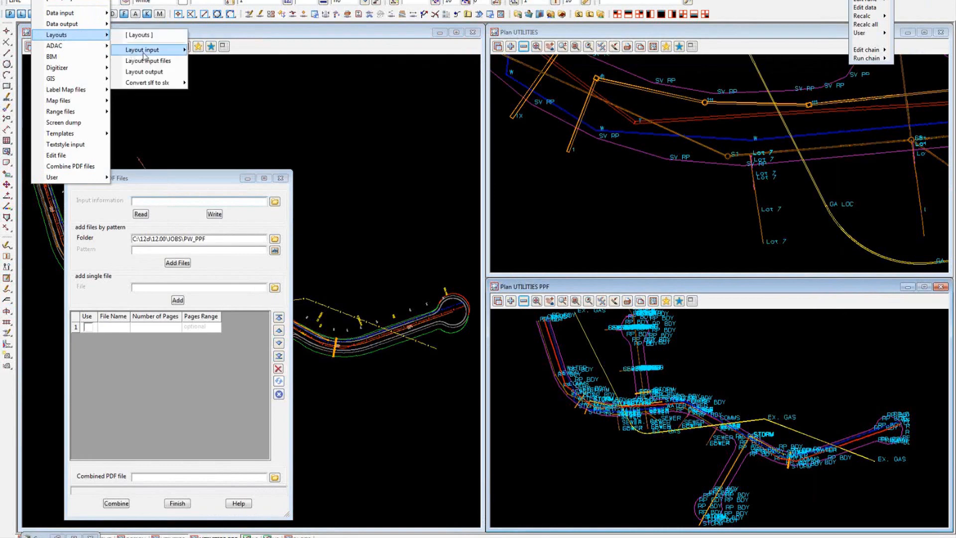
{"action": "mouse_move", "coordinate": [144, 51]}
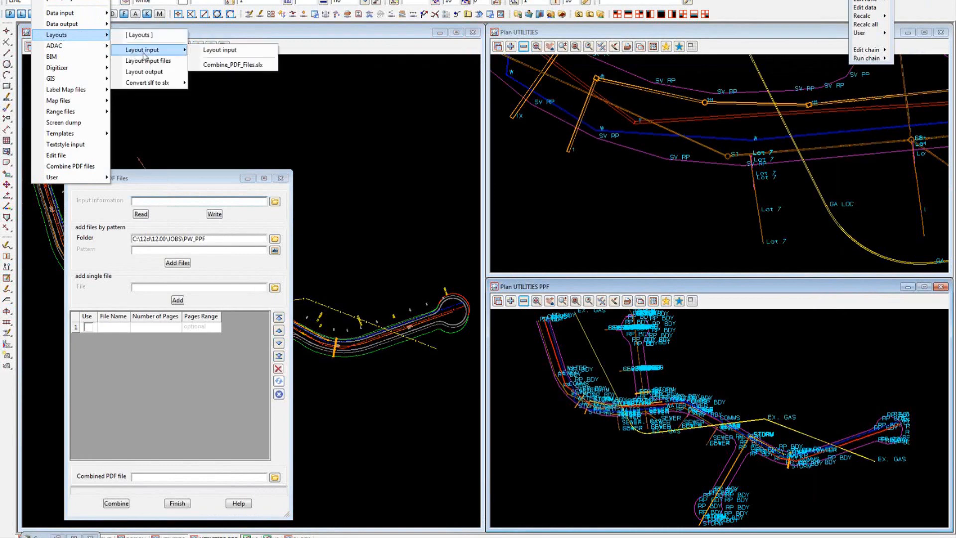
{"action": "left_click", "coordinate": [230, 65]}
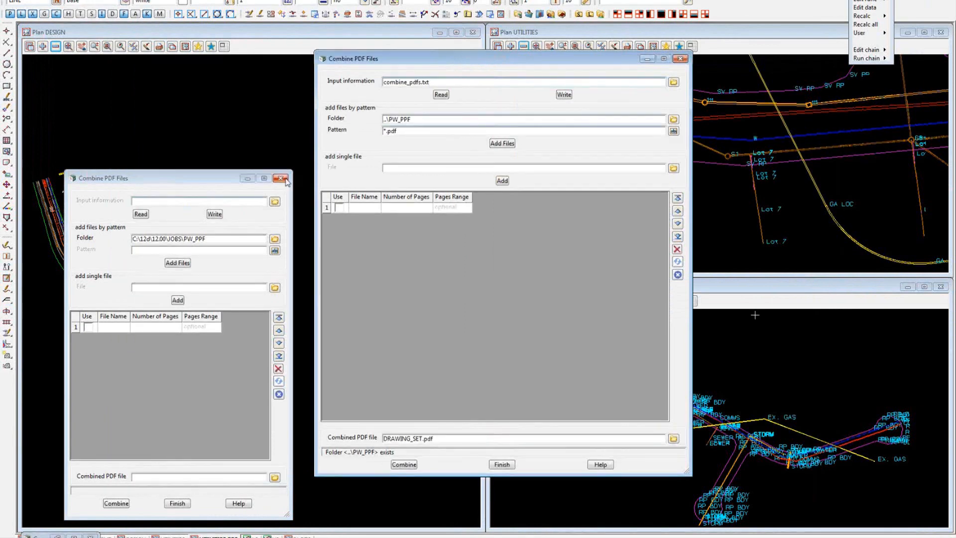
{"action": "left_click", "coordinate": [281, 178]}
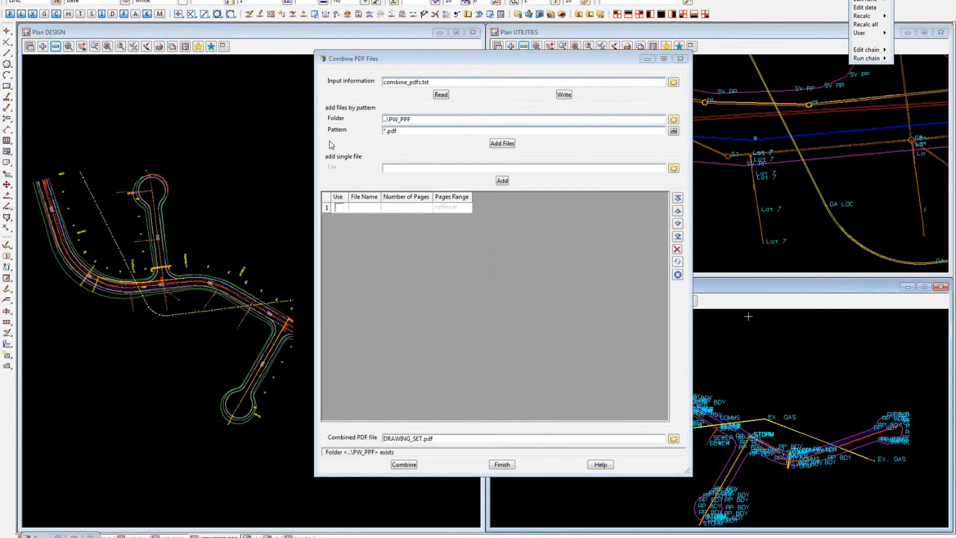
Step: Read combine_pdfs.txt to fill the list of plot PDFs for combining
{"action": "left_click_drag", "start_coordinate": [404, 61], "coordinate": [286, 63]}
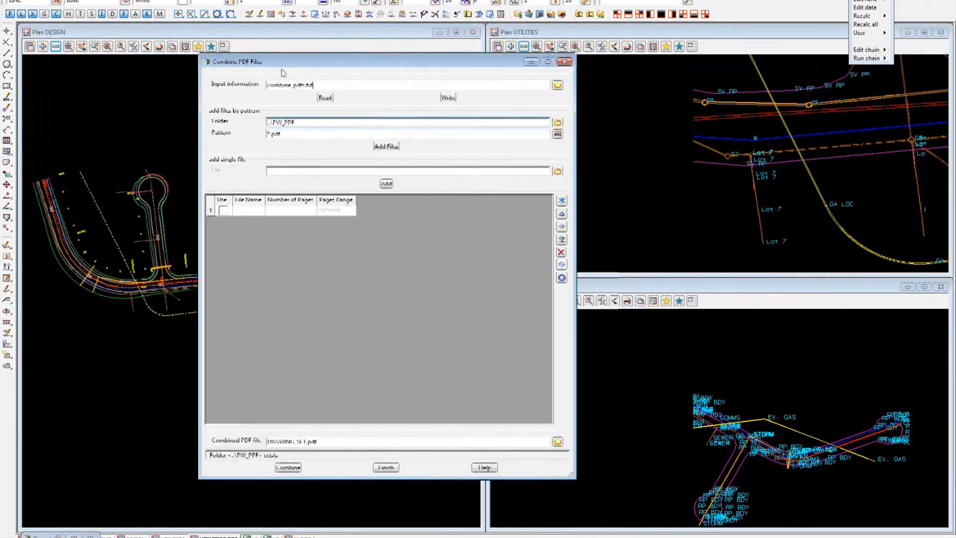
{"action": "left_click", "coordinate": [324, 98]}
{"action": "left_click", "coordinate": [323, 98]}
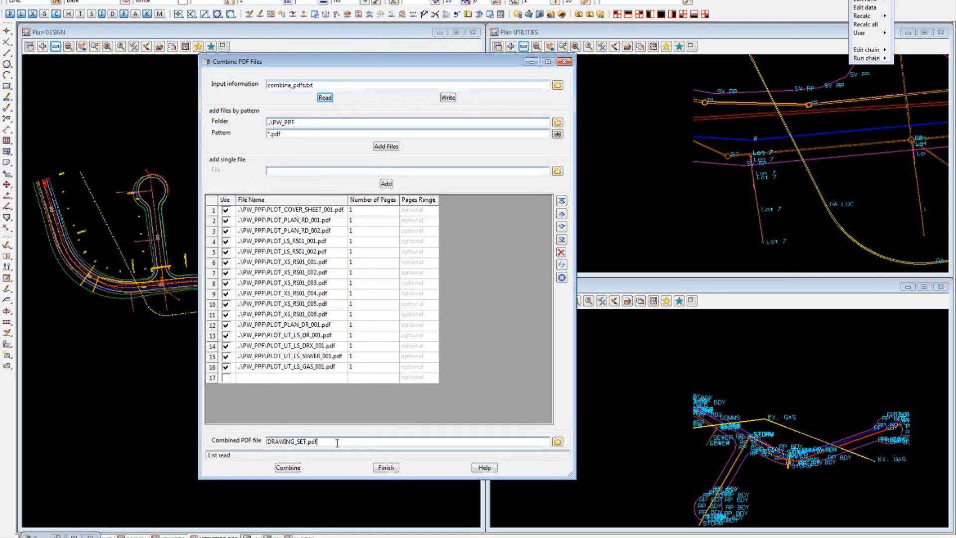
Step: Combine the listed plot sheets into DRAWING_SET.pdf
{"action": "left_click_drag", "start_coordinate": [339, 443], "coordinate": [180, 443]}
{"action": "left_click", "coordinate": [365, 442]}
{"action": "left_click", "coordinate": [289, 467]}
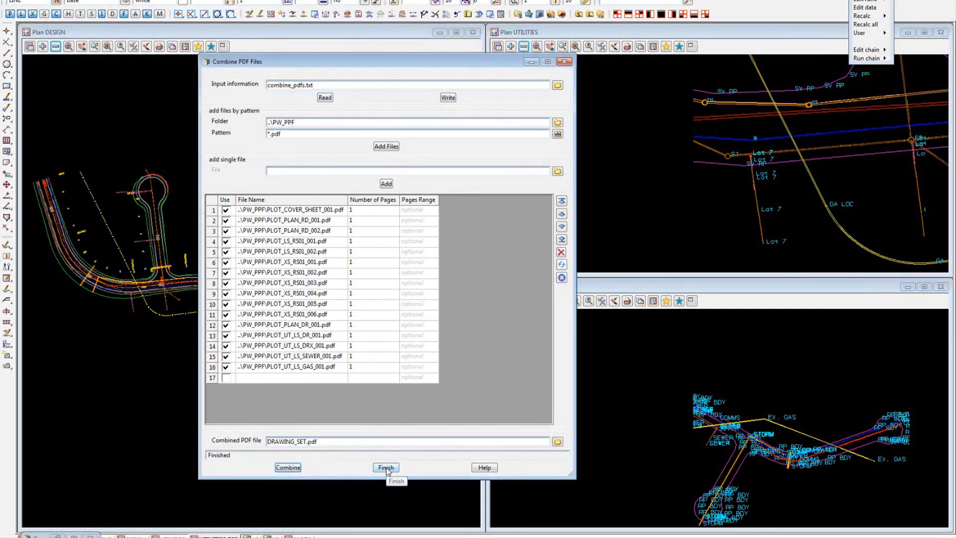
Step: Open the combined DRAWING_SET.pdf in Adobe Acrobat Reader and hide the tools pane beside the pages
{"action": "left_click", "coordinate": [558, 442]}
{"action": "left_click", "coordinate": [572, 502]}
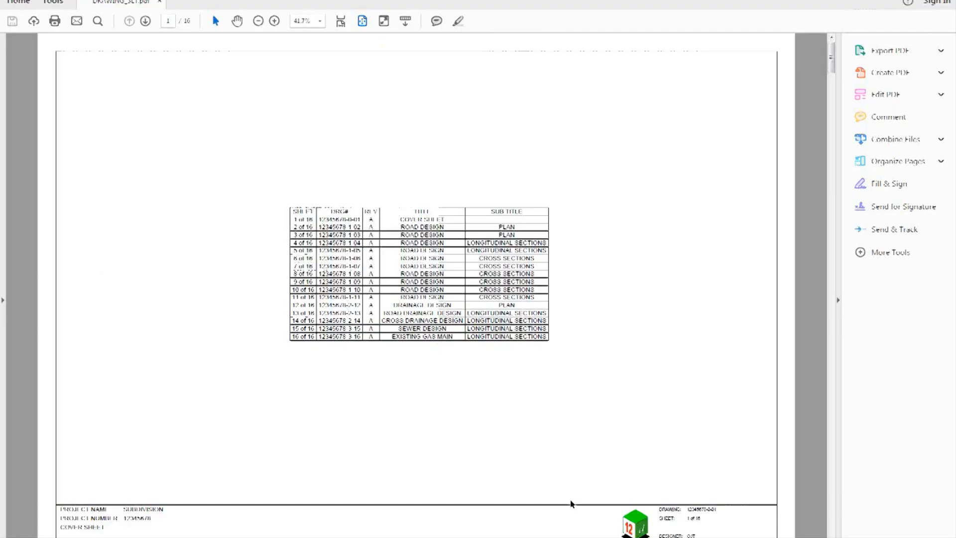
{"action": "left_click", "coordinate": [839, 301]}
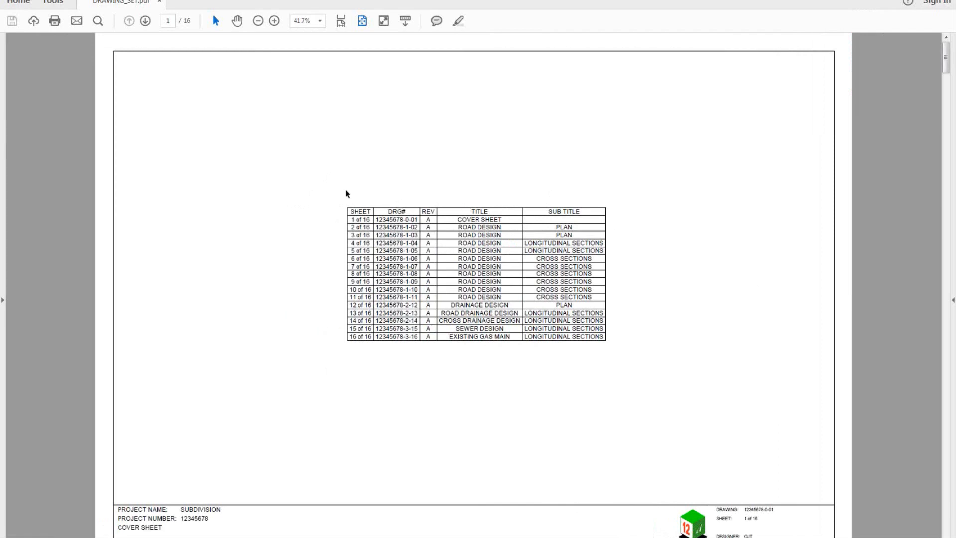
Step: Compare the road design plan sheets on pages 2 and 3 of the drawing set
{"action": "scroll", "coordinate": [348, 193], "scroll_direction": "down", "scroll_amount": 2}
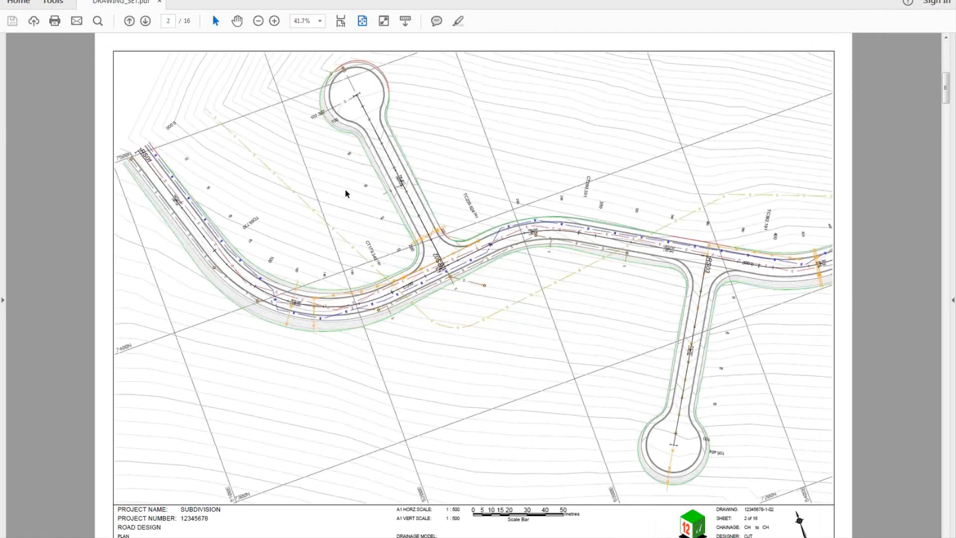
{"action": "scroll", "coordinate": [347, 194], "scroll_direction": "down", "scroll_amount": 2}
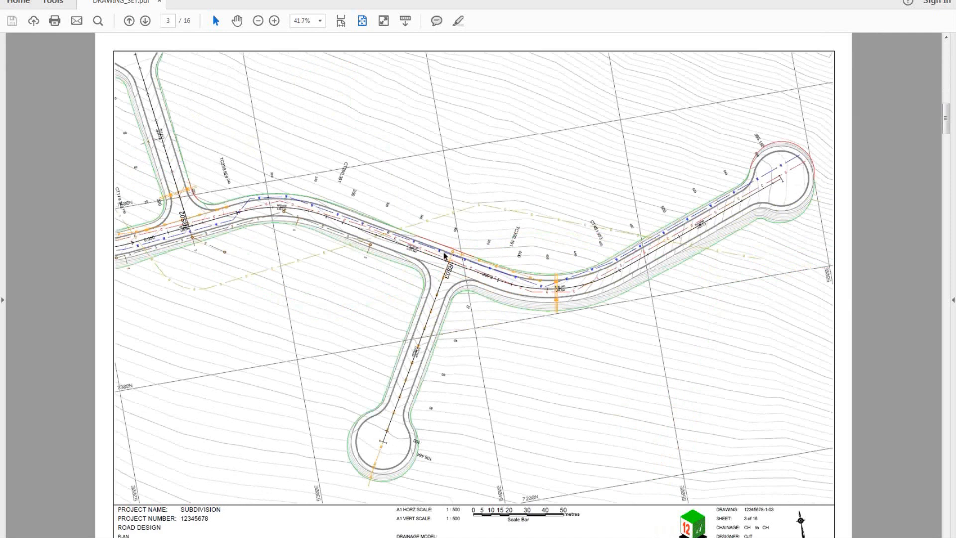
{"action": "scroll", "coordinate": [445, 255], "scroll_direction": "up", "scroll_amount": 2}
{"action": "scroll", "coordinate": [444, 252], "scroll_direction": "down", "scroll_amount": 2}
{"action": "scroll", "coordinate": [443, 252], "scroll_direction": "up", "scroll_amount": 2}
{"action": "scroll", "coordinate": [444, 252], "scroll_direction": "down", "scroll_amount": 2}
{"action": "scroll", "coordinate": [443, 252], "scroll_direction": "up", "scroll_amount": 2}
{"action": "scroll", "coordinate": [443, 252], "scroll_direction": "down", "scroll_amount": 2}
{"action": "scroll", "coordinate": [443, 252], "scroll_direction": "up", "scroll_amount": 2}
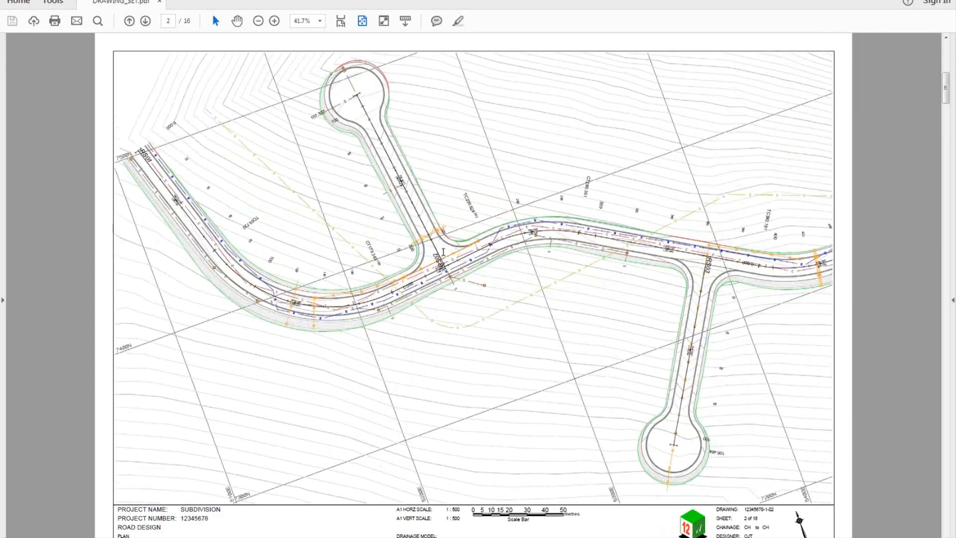
{"action": "scroll", "coordinate": [444, 253], "scroll_direction": "down", "scroll_amount": 2}
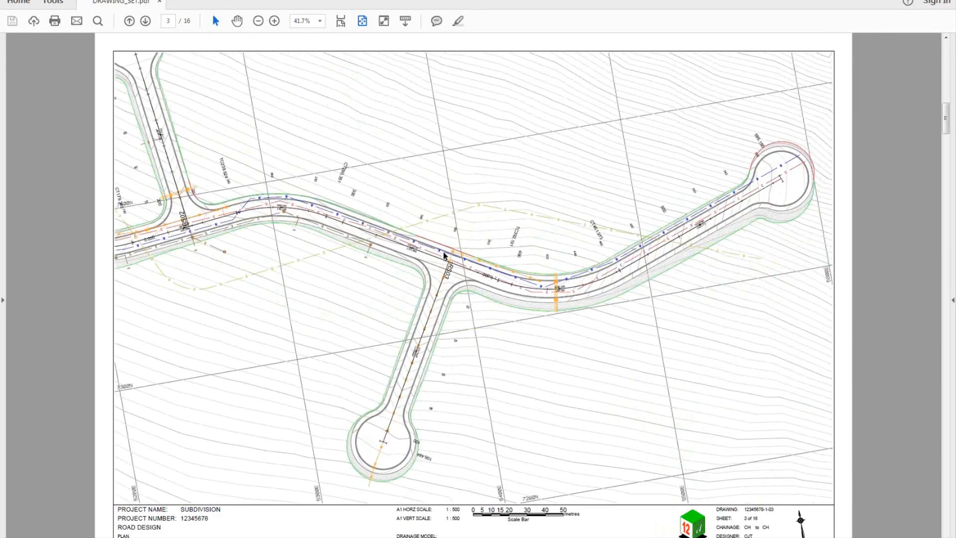
{"action": "scroll", "coordinate": [444, 254], "scroll_direction": "up", "scroll_amount": 2}
{"action": "scroll", "coordinate": [444, 252], "scroll_direction": "down", "scroll_amount": 2}
{"action": "scroll", "coordinate": [444, 255], "scroll_direction": "down", "scroll_amount": 2}
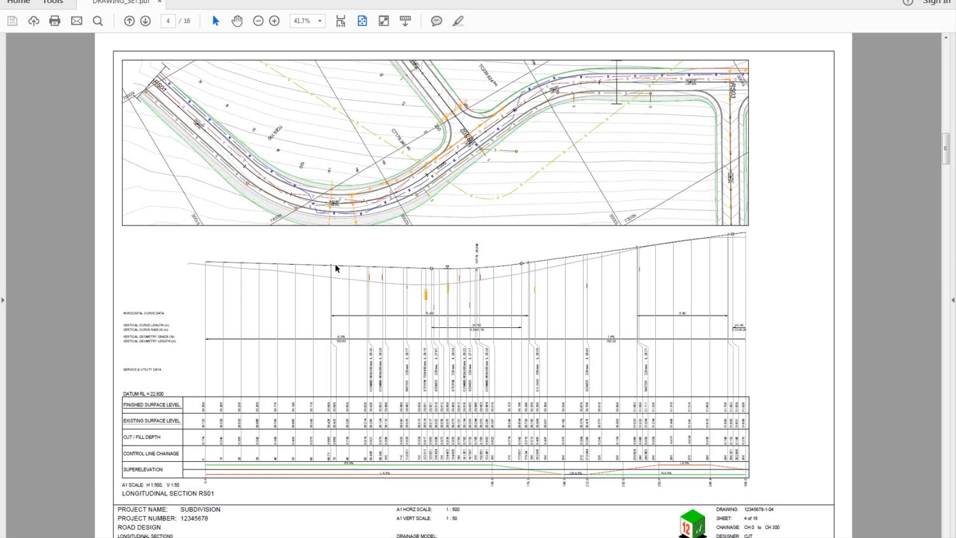
Step: Examine the RS01 longitudinal sections on pages 4 and 5, including service crossings, box data and superelevation diagram
{"action": "scroll", "coordinate": [336, 268], "scroll_direction": "up", "scroll_amount": 1, "text": "ctrl"}
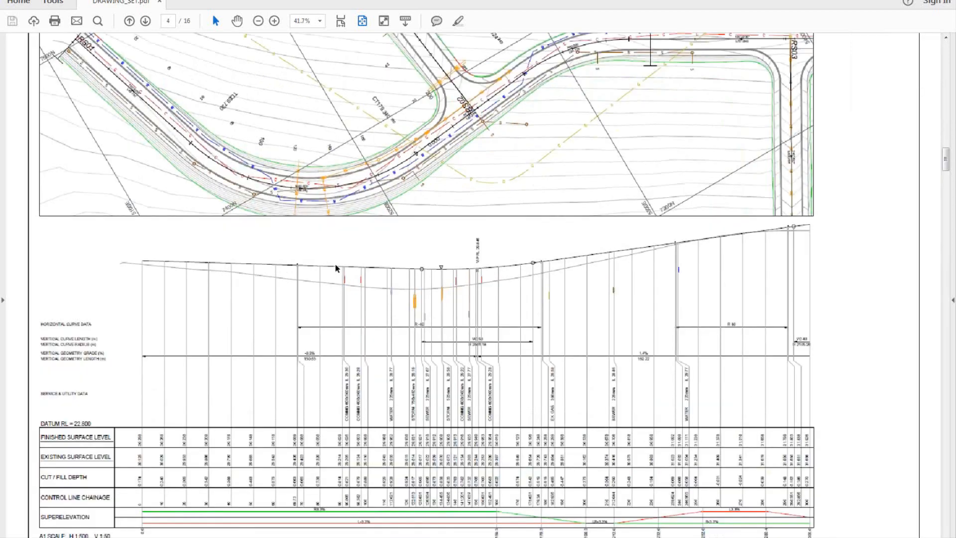
{"action": "scroll", "coordinate": [336, 268], "scroll_direction": "up", "scroll_amount": 5, "text": "ctrl"}
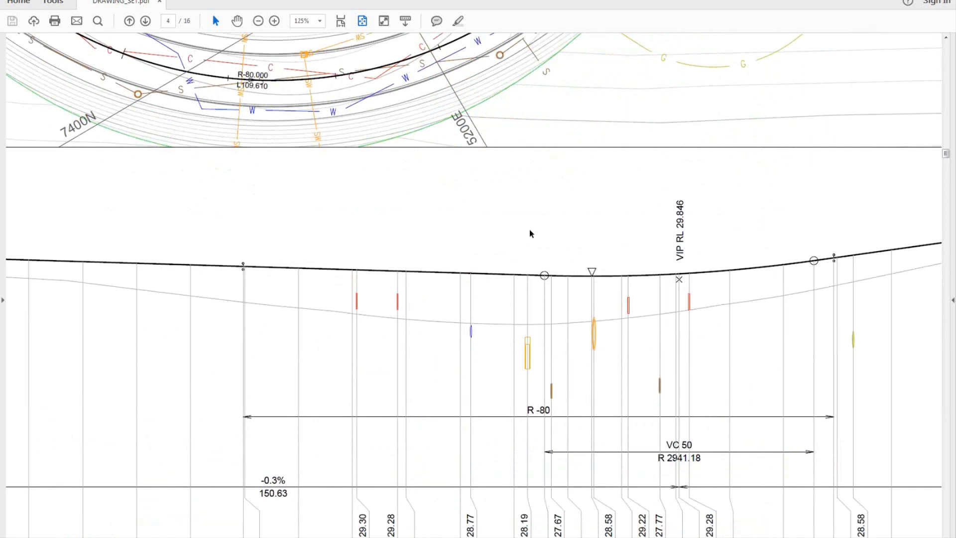
{"action": "scroll", "coordinate": [531, 233], "scroll_direction": "down", "scroll_amount": 1, "text": "ctrl"}
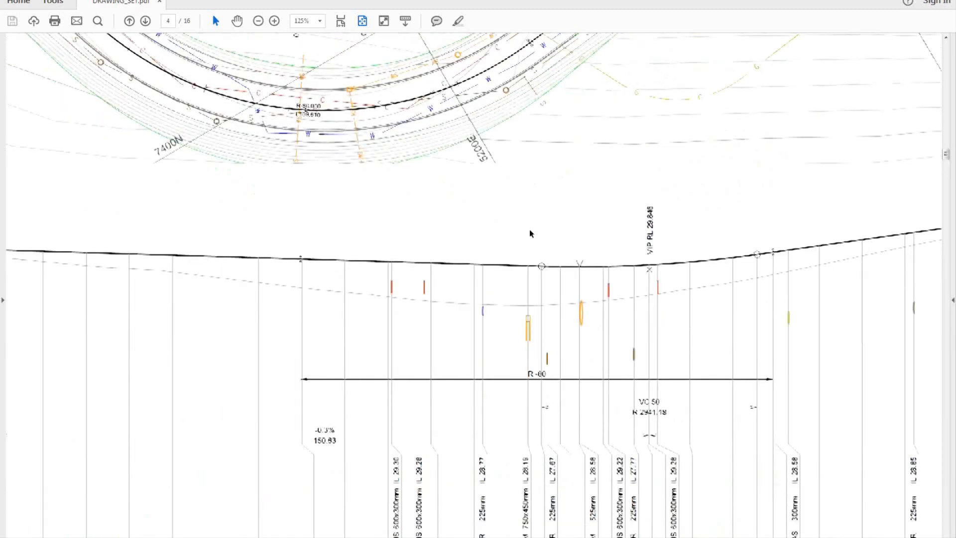
{"action": "key", "text": "ctrl+0"}
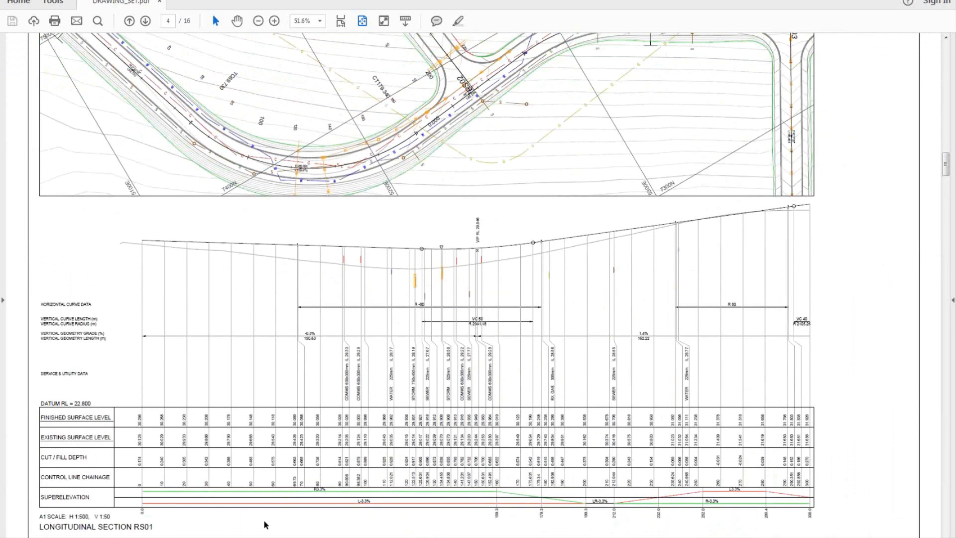
{"action": "scroll", "coordinate": [264, 525], "scroll_direction": "up", "scroll_amount": 1, "text": "ctrl"}
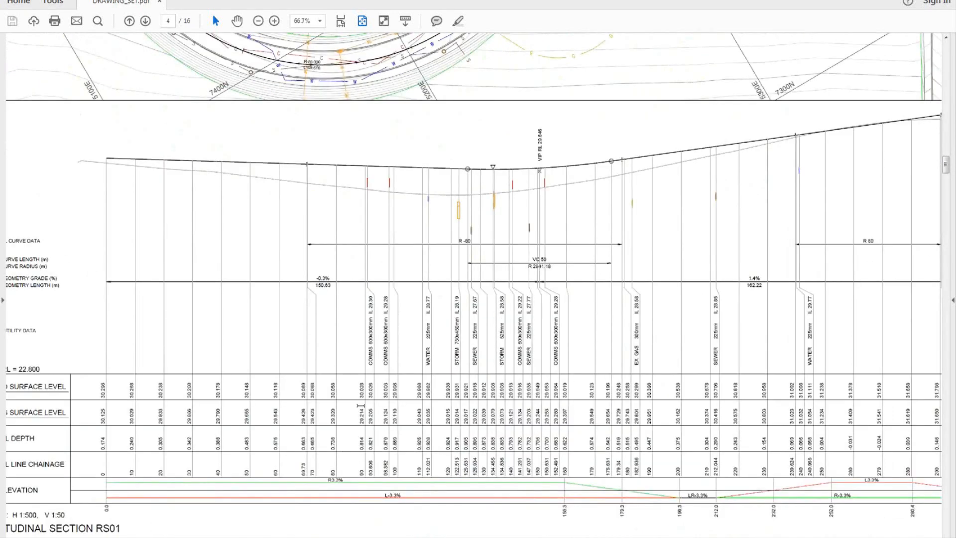
{"action": "scroll", "coordinate": [361, 406], "scroll_direction": "down", "scroll_amount": 1, "text": "ctrl"}
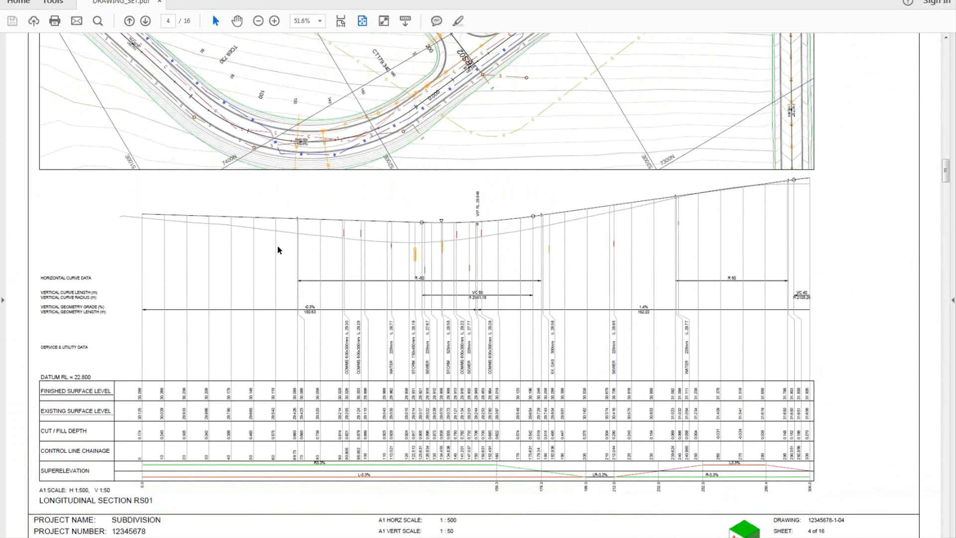
{"action": "scroll", "coordinate": [277, 246], "scroll_direction": "down", "scroll_amount": 1, "text": "ctrl"}
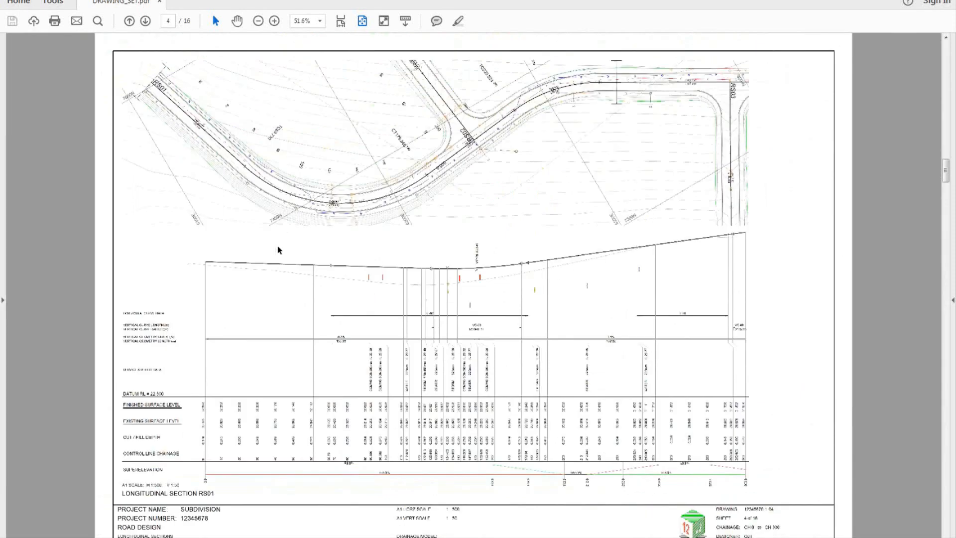
{"action": "scroll", "coordinate": [277, 249], "scroll_direction": "down", "scroll_amount": 1}
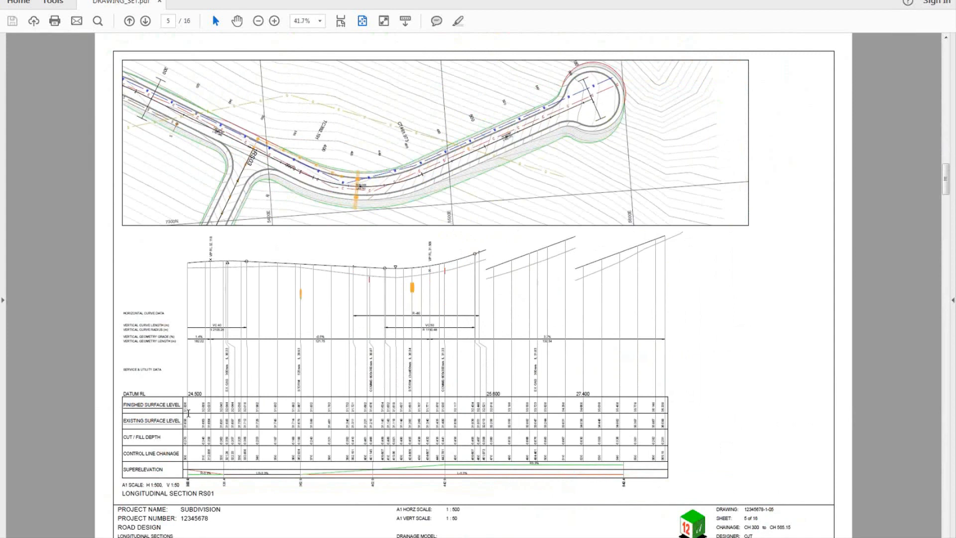
{"action": "scroll", "coordinate": [188, 413], "scroll_direction": "up", "scroll_amount": 1, "text": "ctrl"}
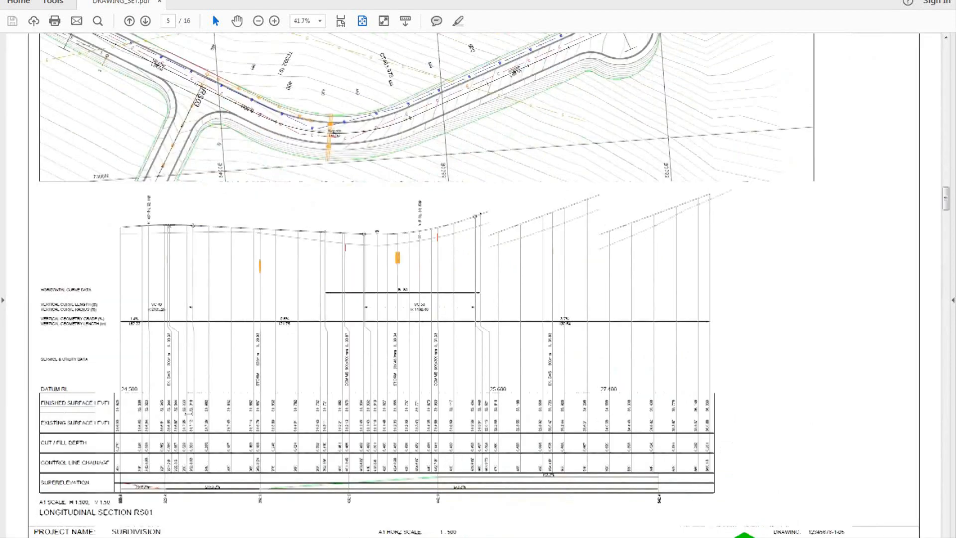
{"action": "scroll", "coordinate": [269, 275], "scroll_direction": "up", "scroll_amount": 1, "text": "ctrl"}
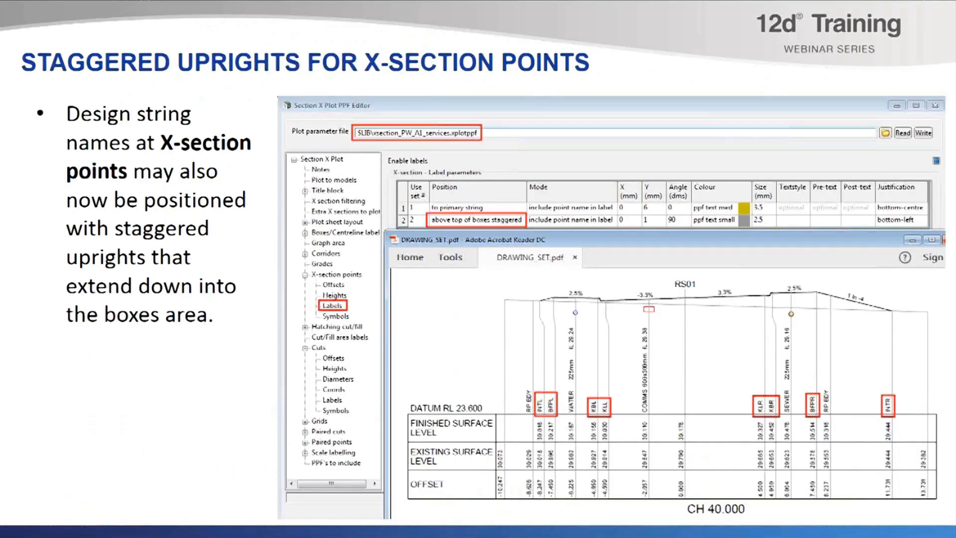
{"action": "left_click", "coordinate": [390, 341]}
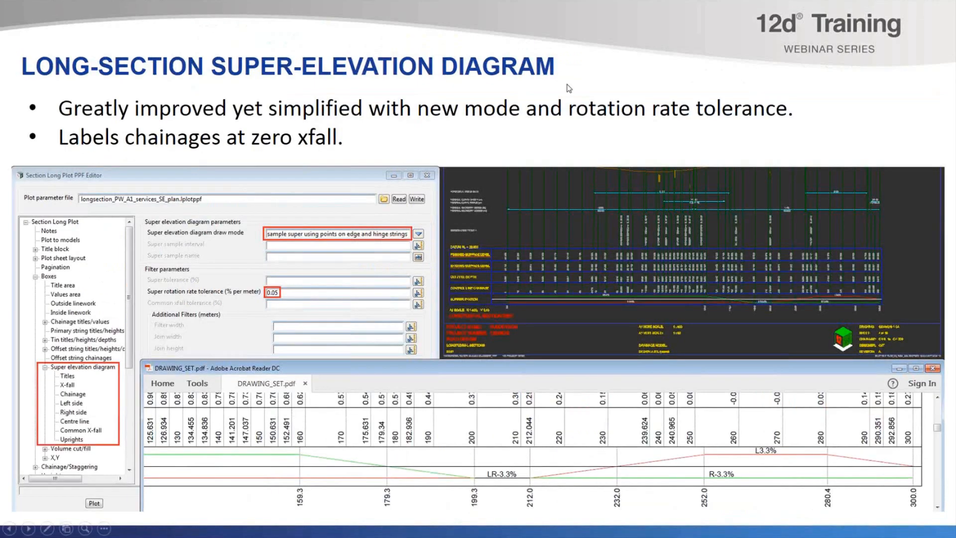
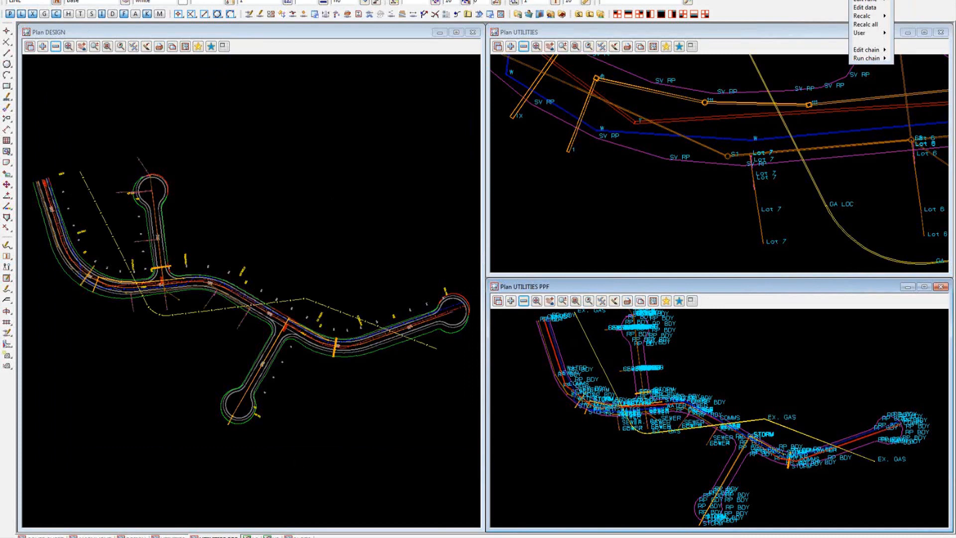
Step: Show the PLOTS plan view in 12d Model and remove every plot model from it except PLOT PLAN RD 001
{"action": "left_click", "coordinate": [297, 537]}
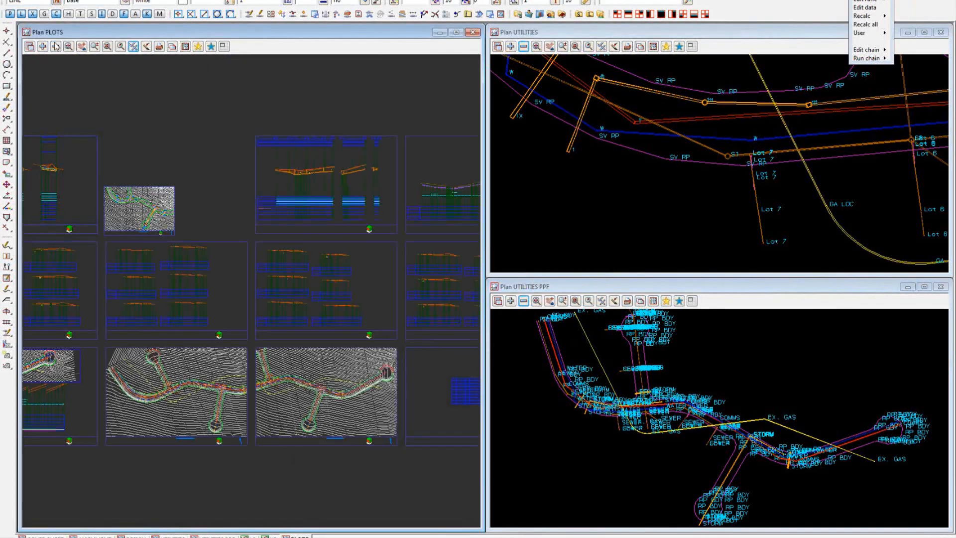
{"action": "left_click", "coordinate": [56, 46]}
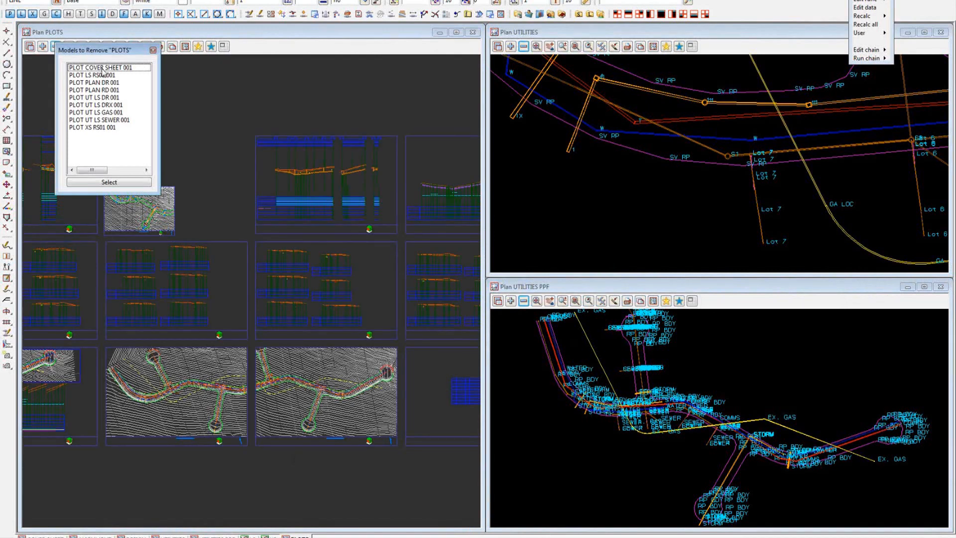
{"action": "left_click_drag", "start_coordinate": [105, 70], "coordinate": [106, 83]}
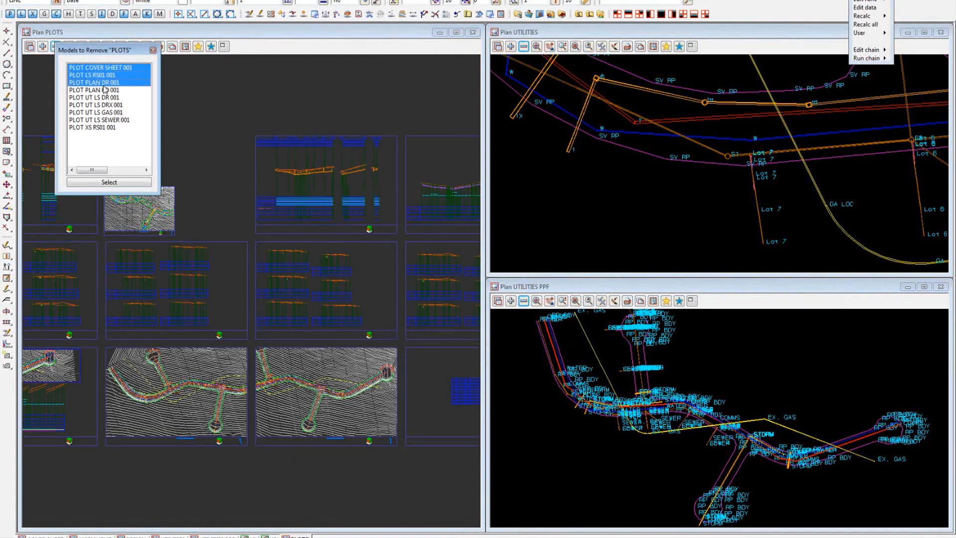
{"action": "left_click", "coordinate": [106, 182]}
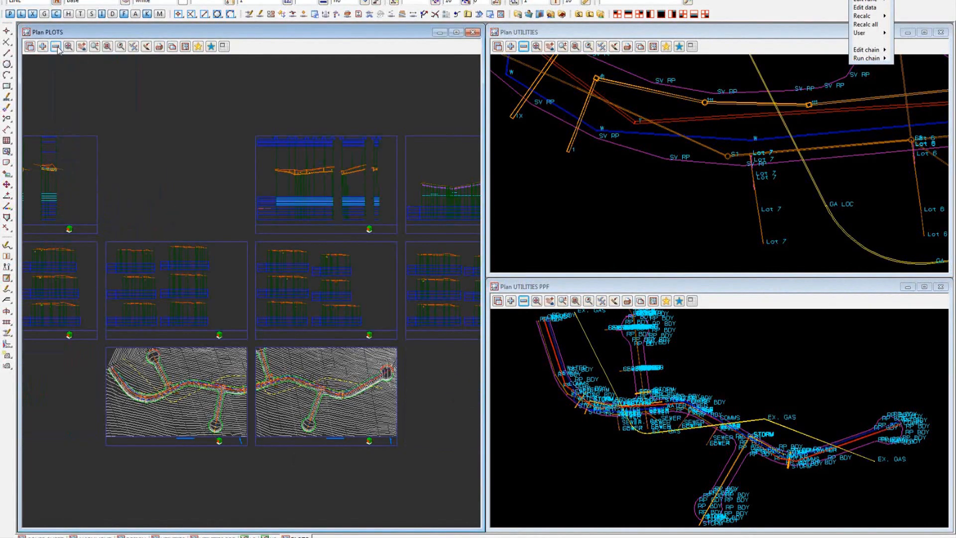
{"action": "left_click_drag", "start_coordinate": [109, 81], "coordinate": [112, 110]}
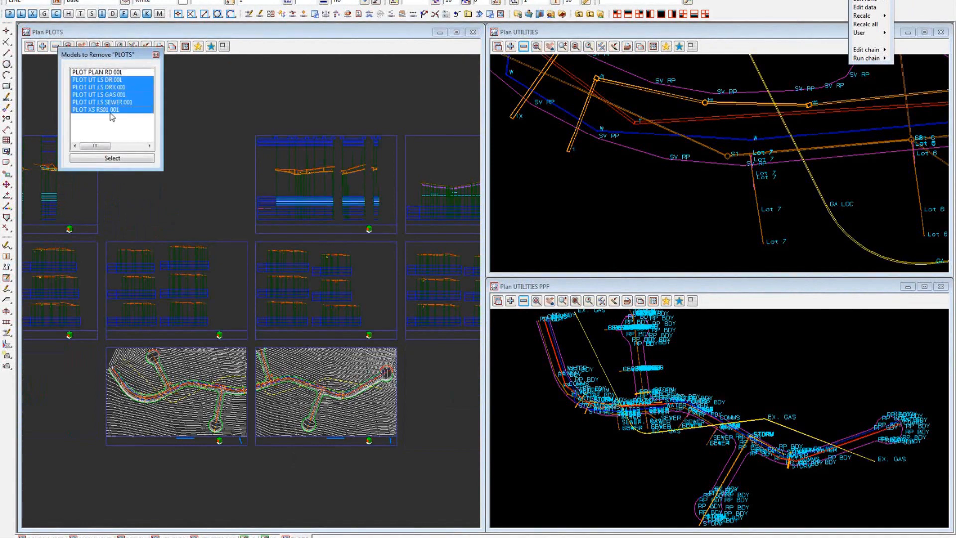
{"action": "left_click", "coordinate": [113, 158]}
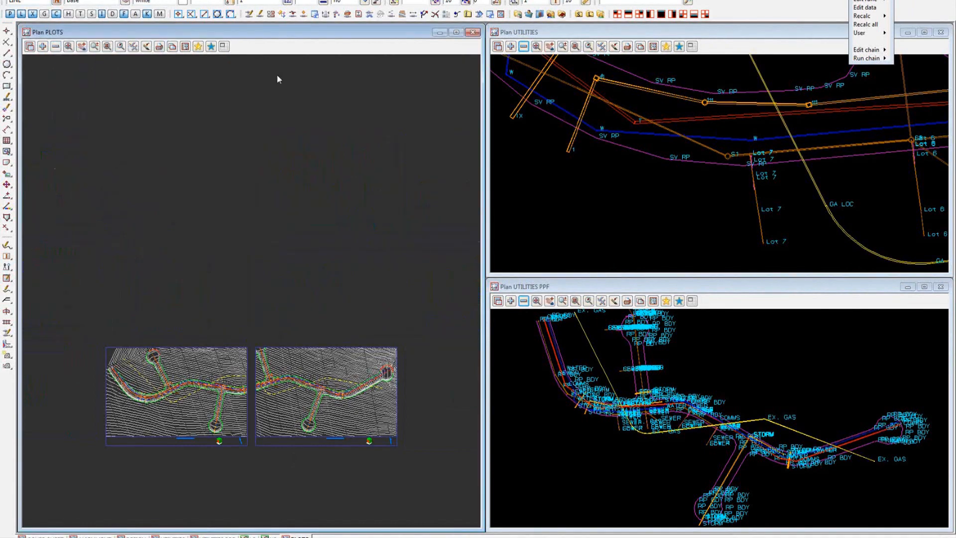
Step: Fit the road plan sheets in the PLOTS view and turn on its text display
{"action": "left_click", "coordinate": [69, 46]}
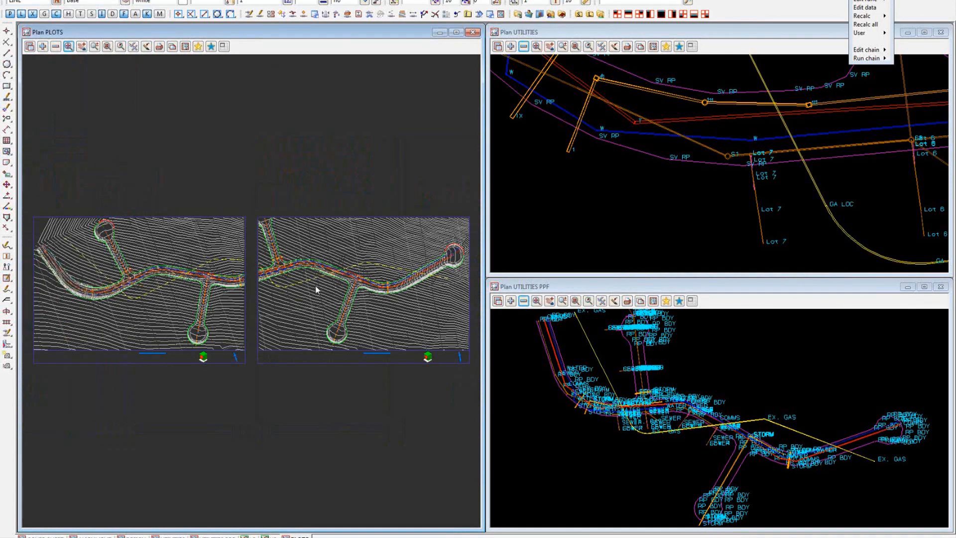
{"action": "left_click", "coordinate": [134, 46]}
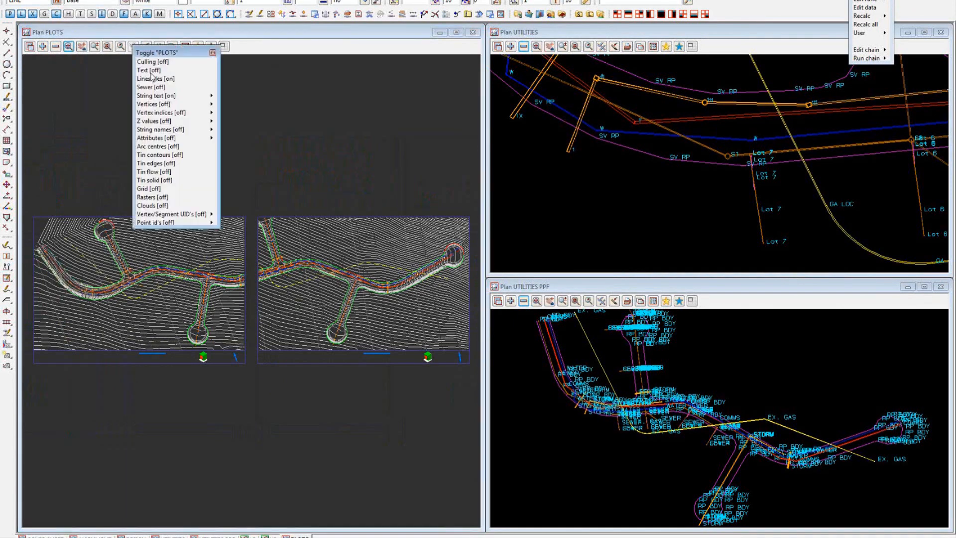
{"action": "left_click", "coordinate": [142, 70]}
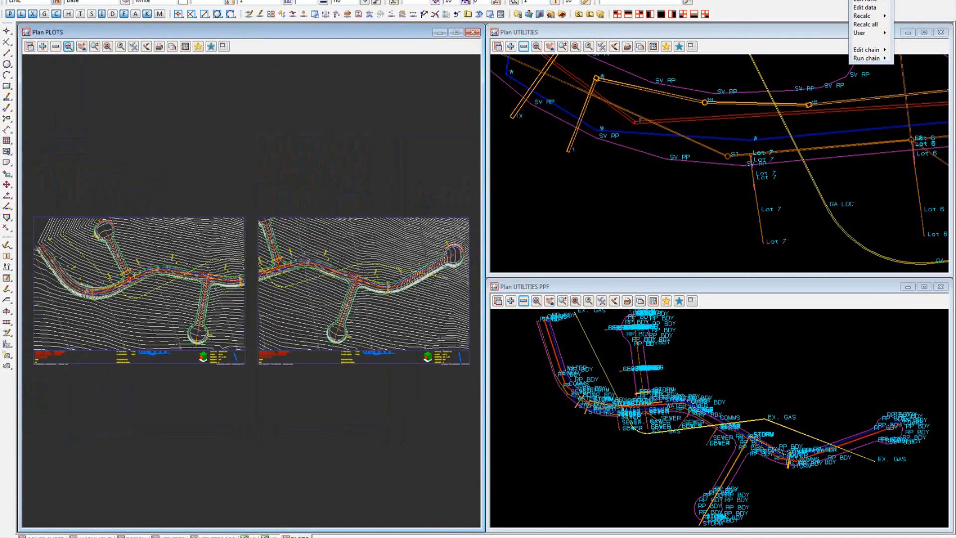
Step: Open plan_road.plotframeppf for editing in the Plot Frame PPF Editor and move the editor away from the PLOTS view
{"action": "left_click", "coordinate": [266, 0]}
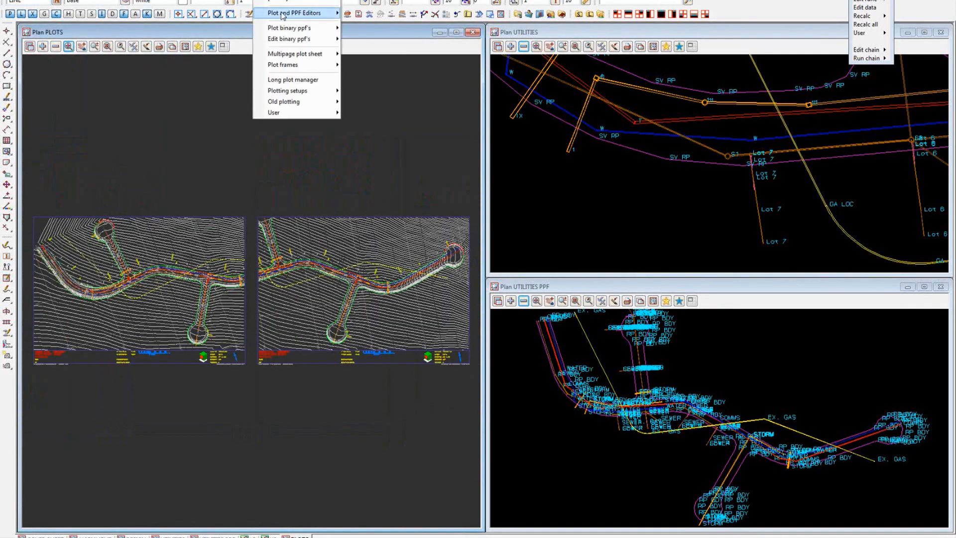
{"action": "mouse_move", "coordinate": [280, 13]}
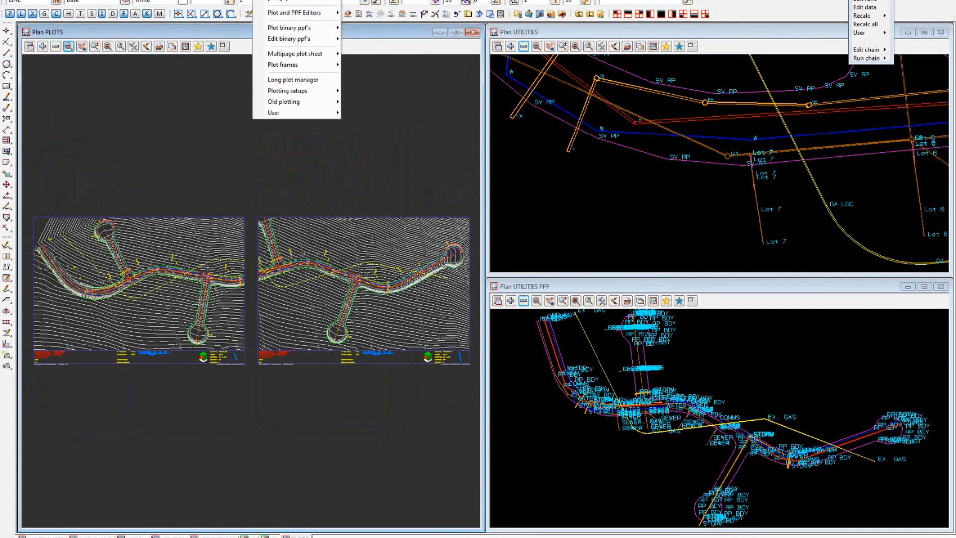
{"action": "mouse_move", "coordinate": [275, 39]}
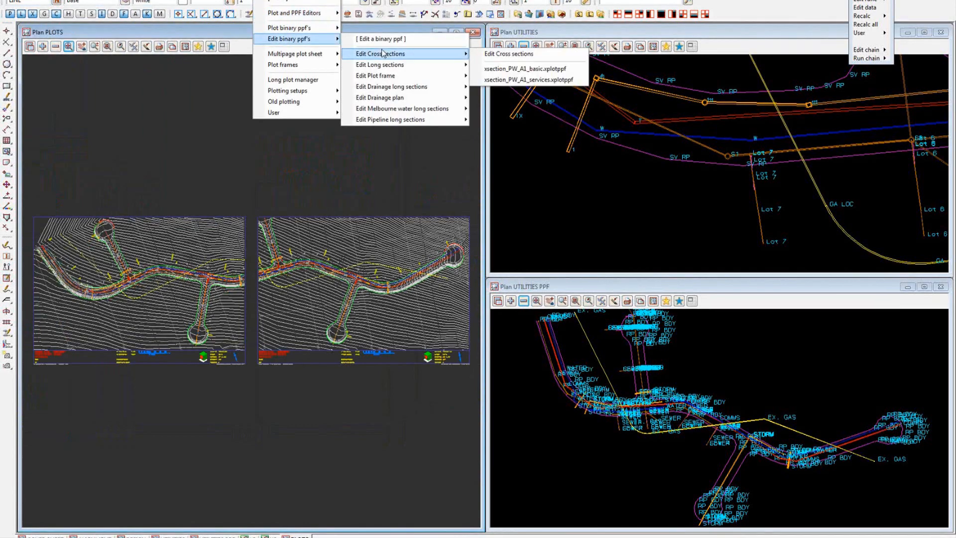
{"action": "mouse_move", "coordinate": [396, 79]}
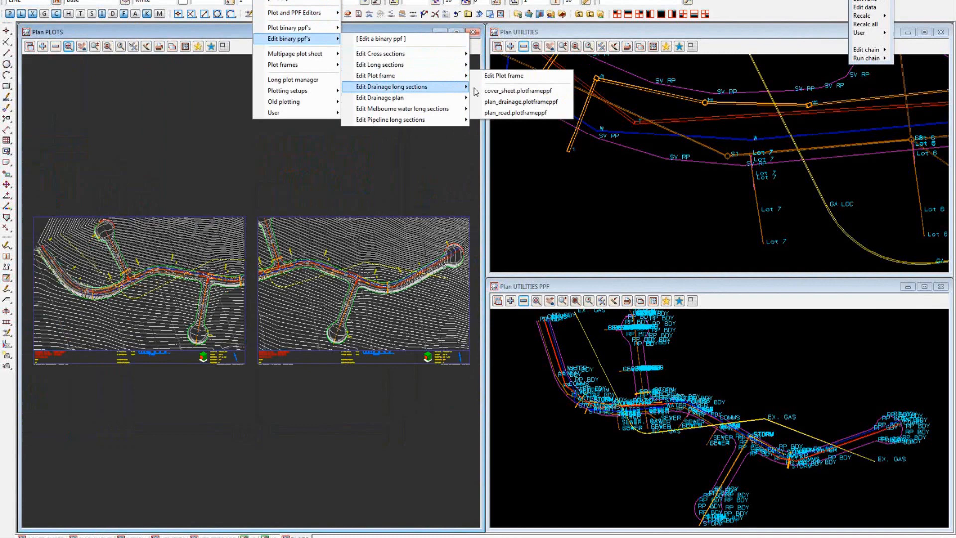
{"action": "left_click", "coordinate": [532, 113]}
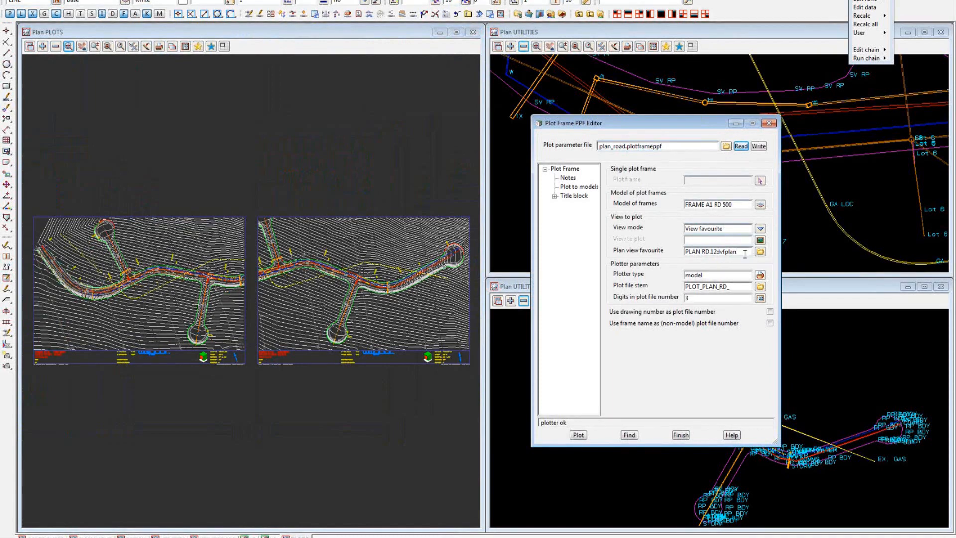
{"action": "left_click_drag", "start_coordinate": [745, 252], "coordinate": [681, 251]}
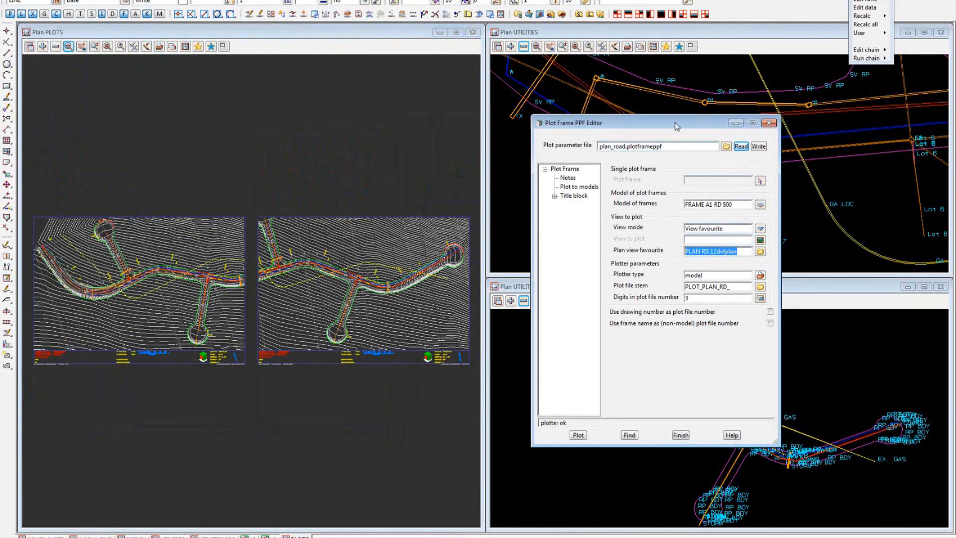
{"action": "left_click_drag", "start_coordinate": [673, 123], "coordinate": [741, 123]}
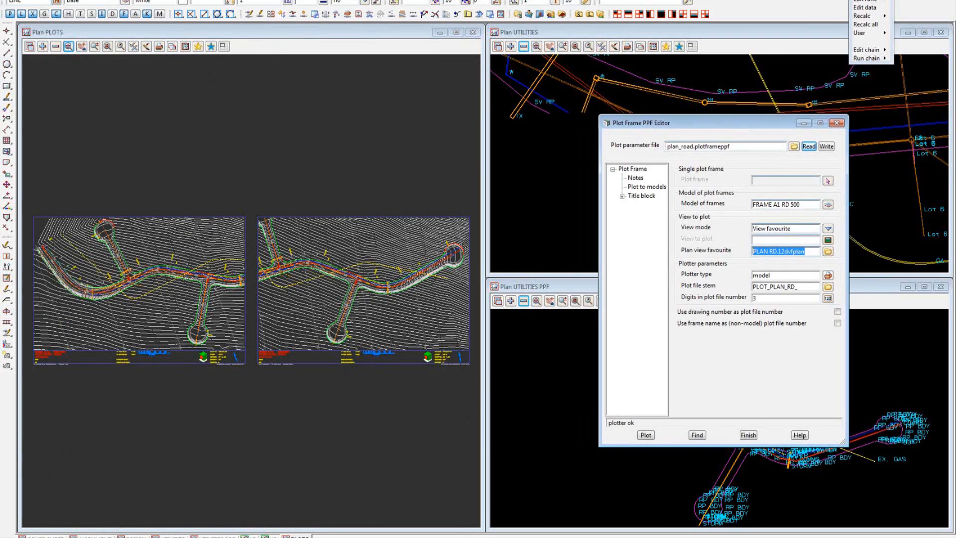
Step: Duplicate the DESIGN plan view and remove all models from the DESIGN Copy view
{"action": "left_click", "coordinate": [132, 537]}
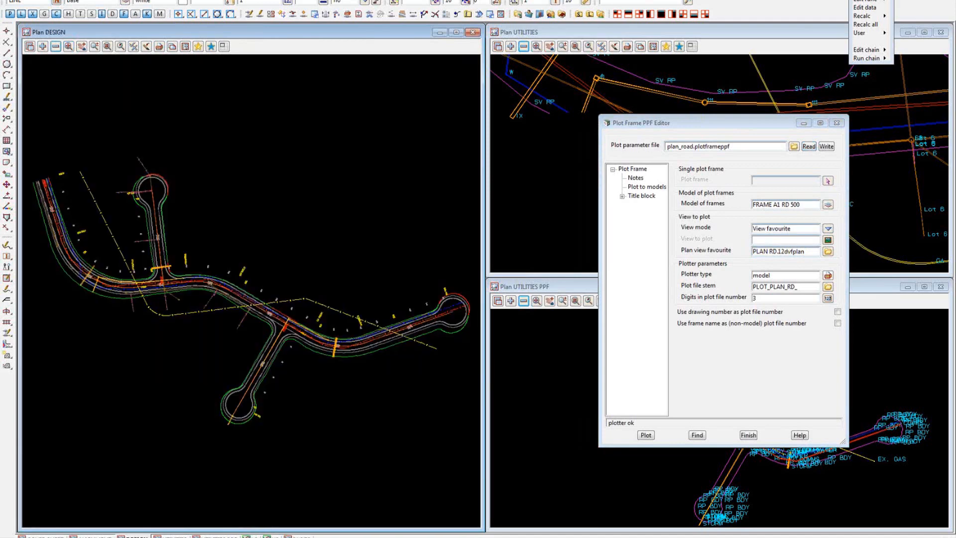
{"action": "left_click", "coordinate": [172, 48]}
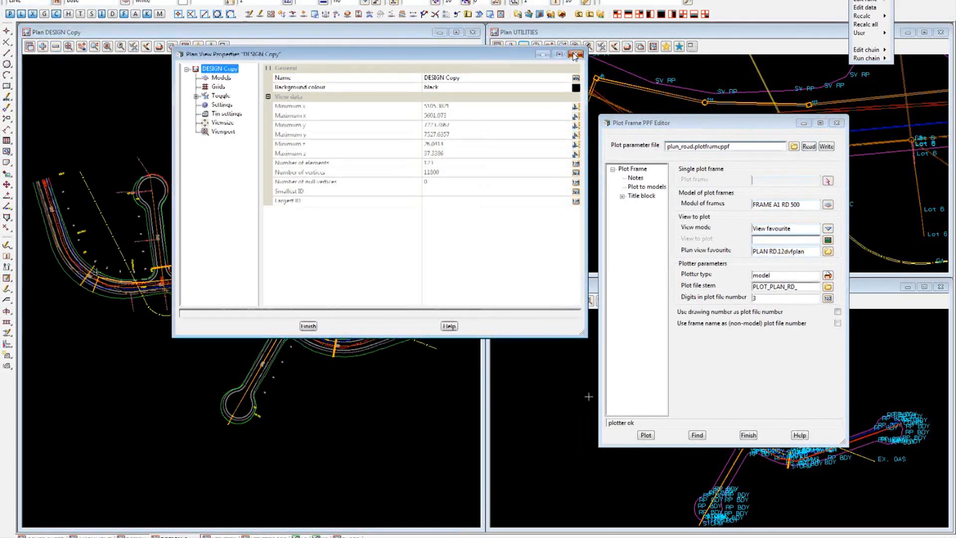
{"action": "left_click", "coordinate": [576, 54]}
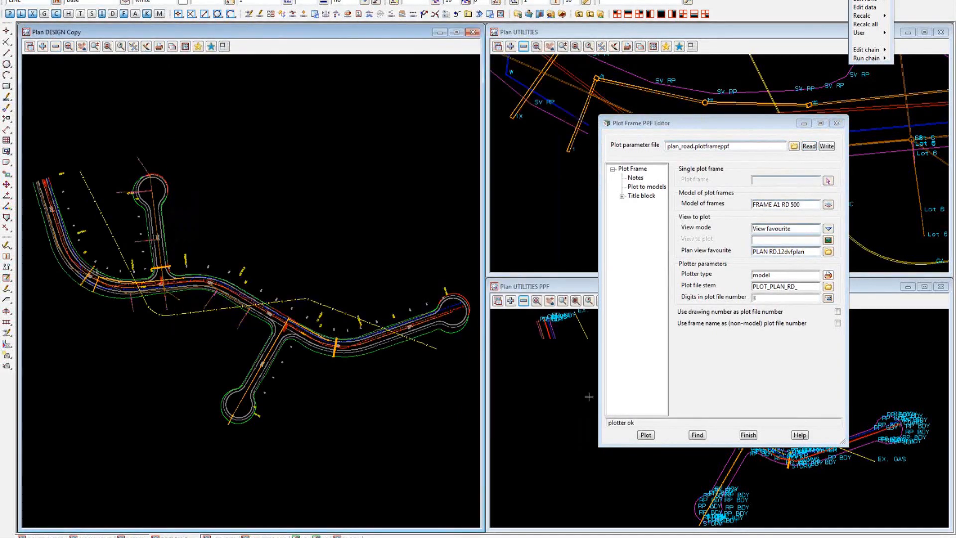
{"action": "left_click", "coordinate": [56, 47]}
{"action": "left_click_drag", "start_coordinate": [89, 74], "coordinate": [91, 178]}
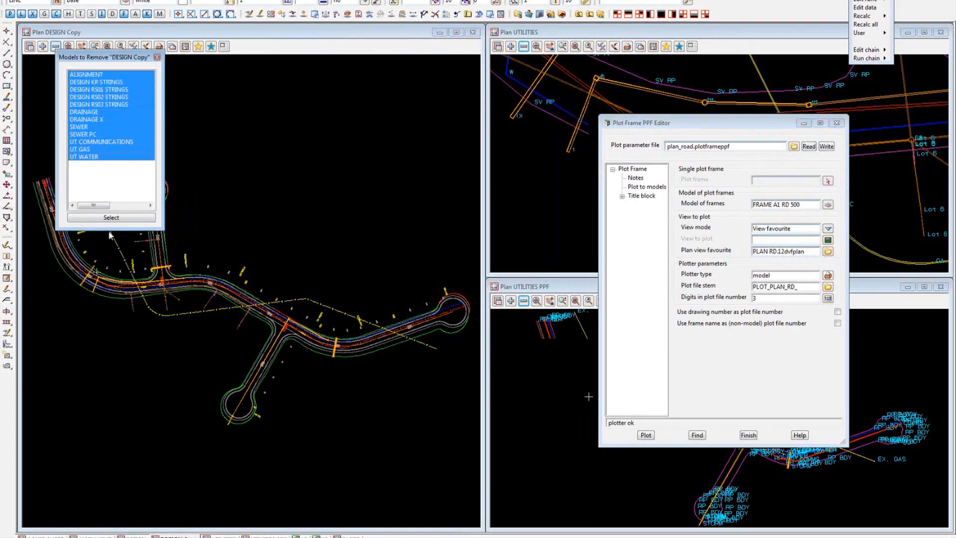
{"action": "left_click", "coordinate": [111, 218]}
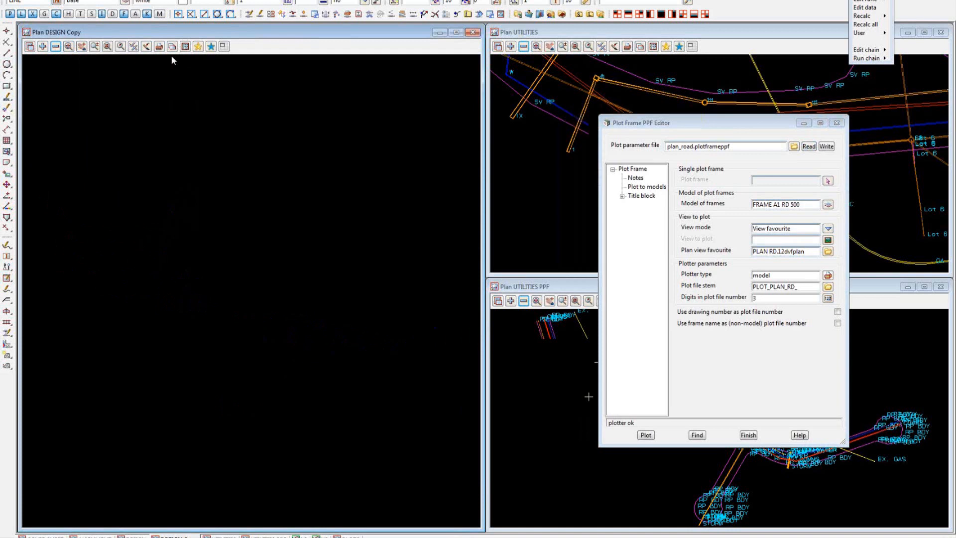
Step: Load the plan view favourite PLAN RD.12dvfplan into the empty DESIGN Copy view
{"action": "right_click", "coordinate": [198, 50]}
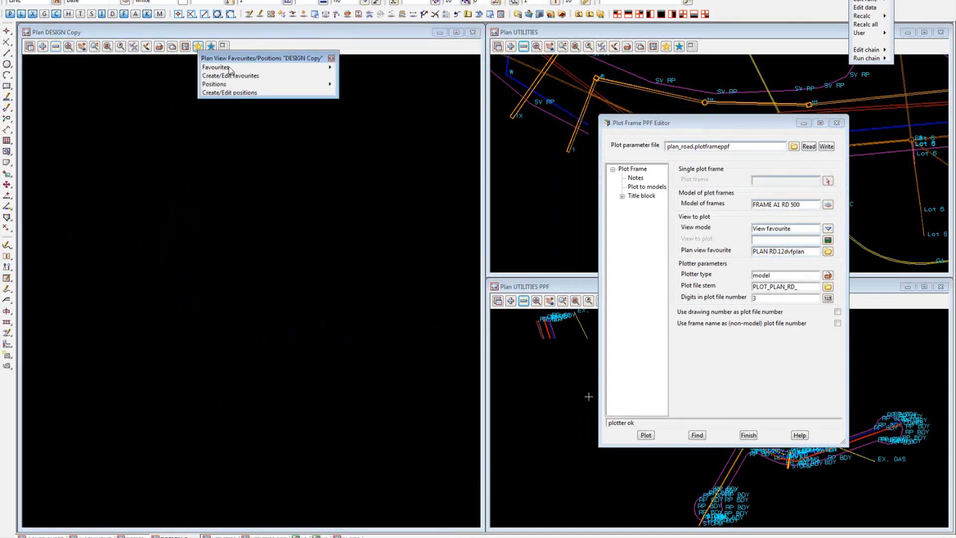
{"action": "mouse_move", "coordinate": [329, 69]}
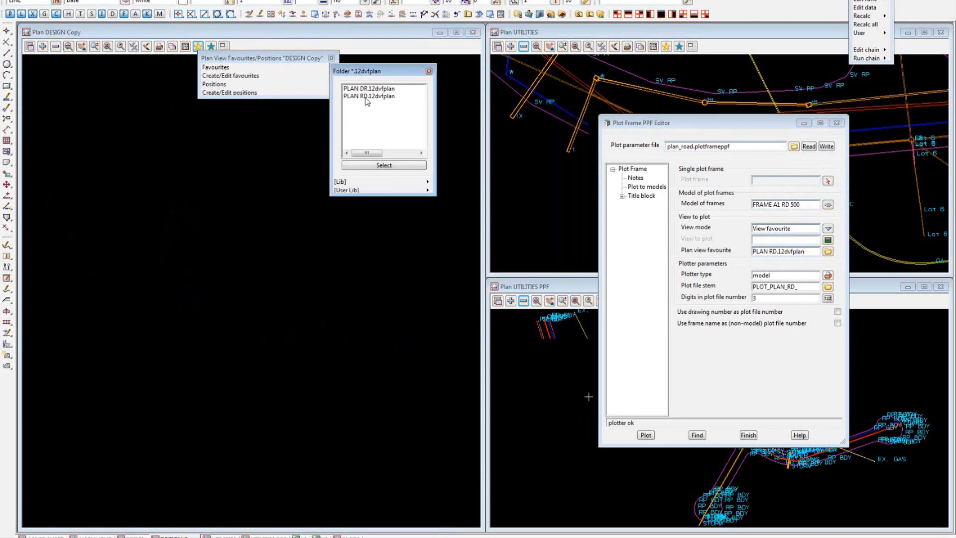
{"action": "left_click", "coordinate": [367, 97]}
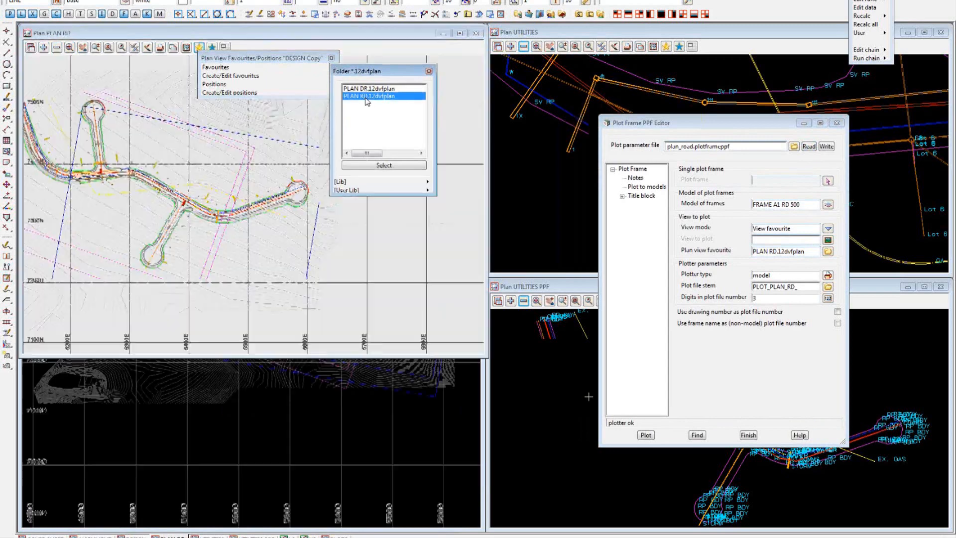
{"action": "double_click", "coordinate": [367, 98]}
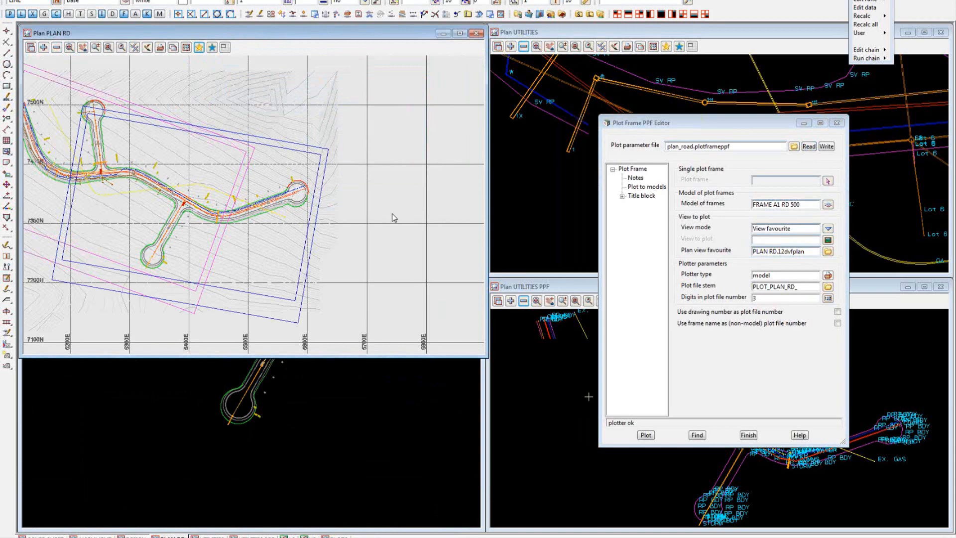
Step: Check which models the PLAN RD view contains and look at its options for creating and editing view favourites
{"action": "left_click", "coordinate": [56, 47]}
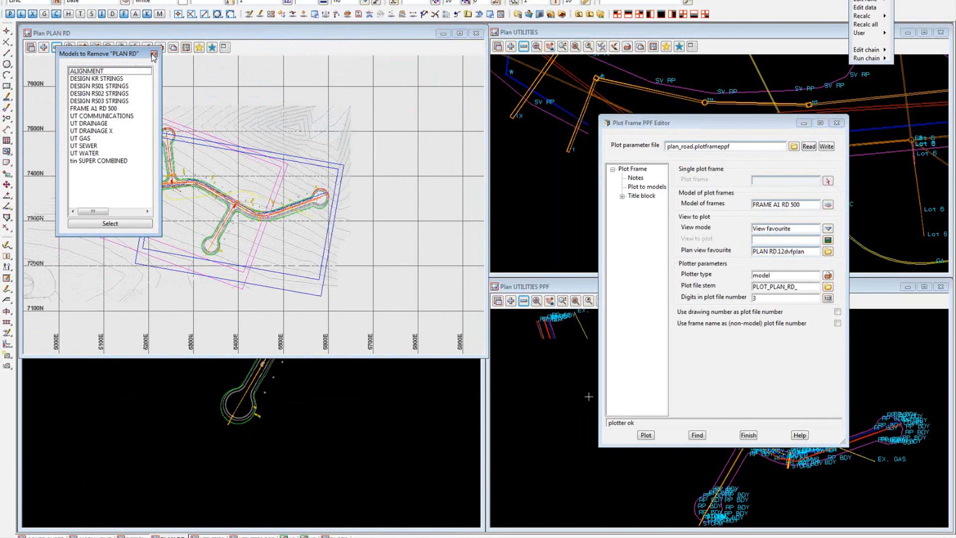
{"action": "left_click", "coordinate": [154, 54]}
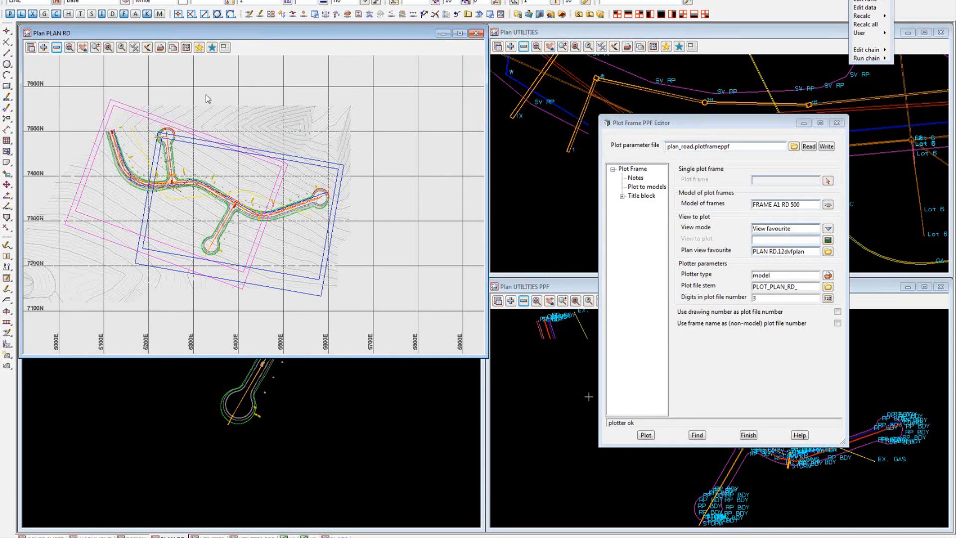
{"action": "left_click", "coordinate": [199, 48]}
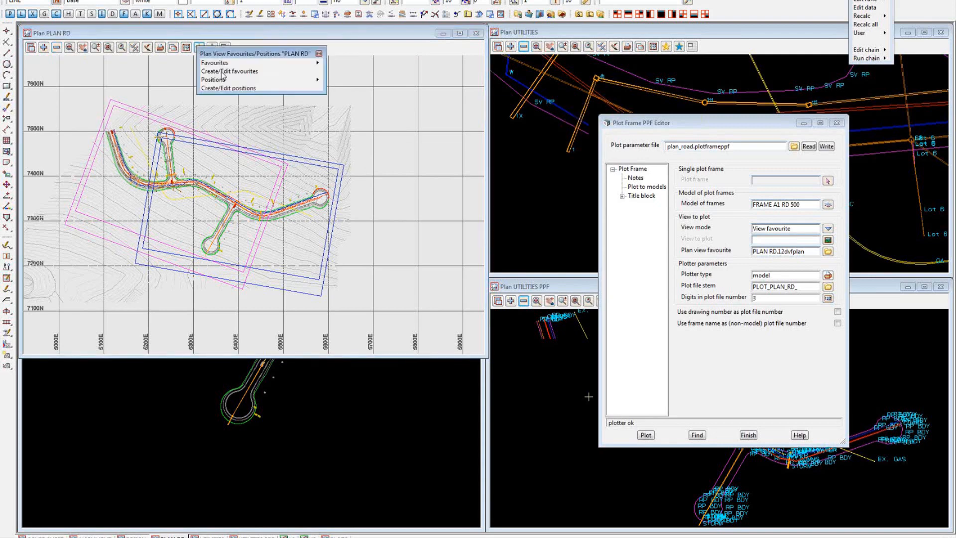
{"action": "left_click", "coordinate": [320, 54]}
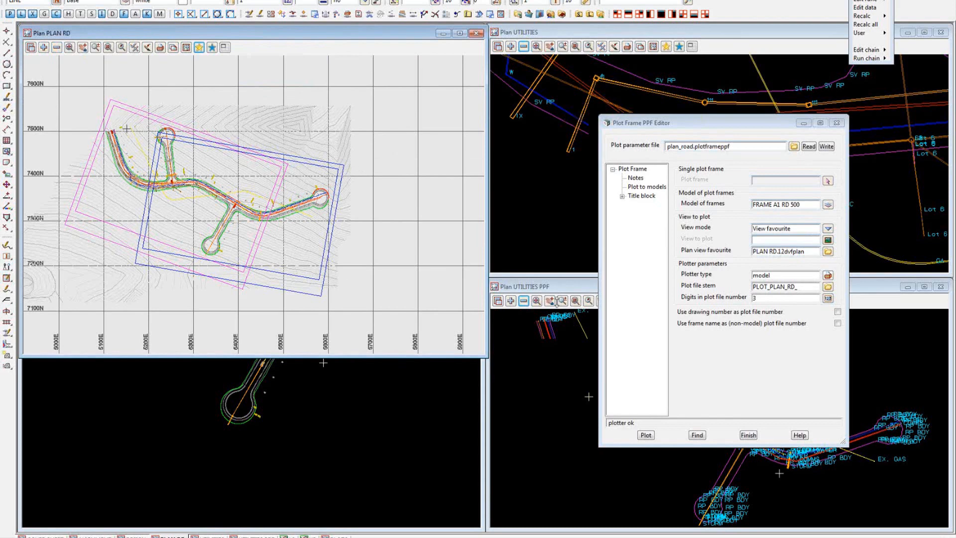
Step: Close the PLAN RD view and plot the road plan frames with the plan_road.plotframeppf settings
{"action": "left_click", "coordinate": [646, 436]}
{"action": "left_click", "coordinate": [475, 34]}
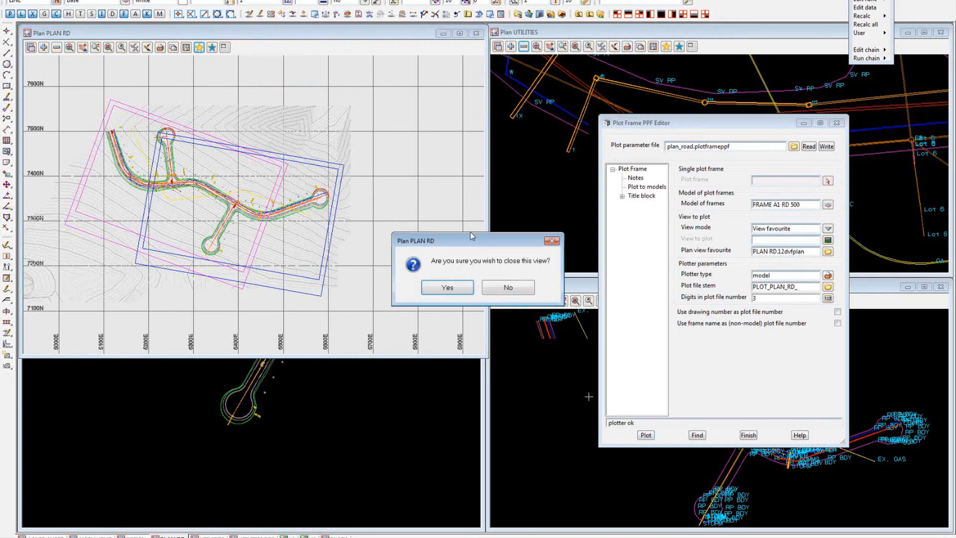
{"action": "left_click", "coordinate": [447, 288]}
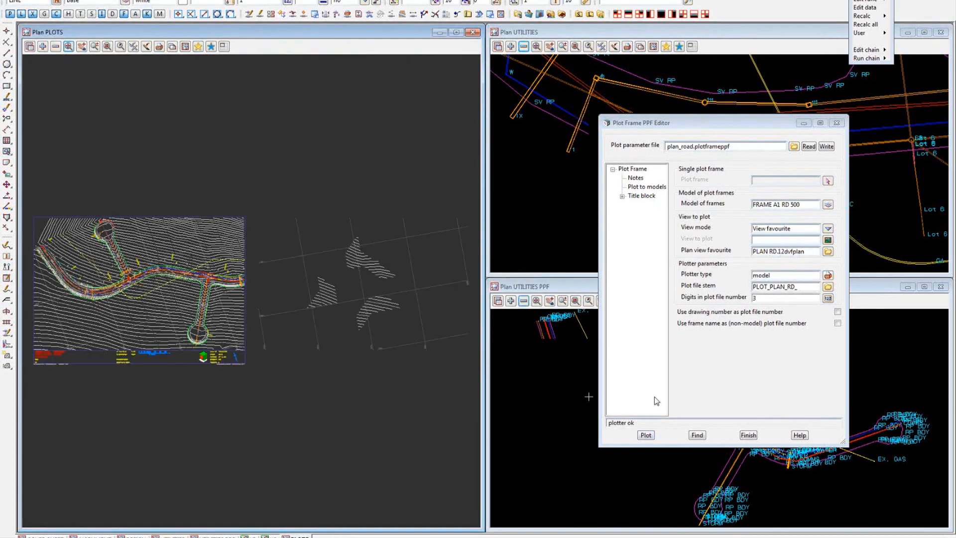
{"action": "left_click", "coordinate": [646, 435]}
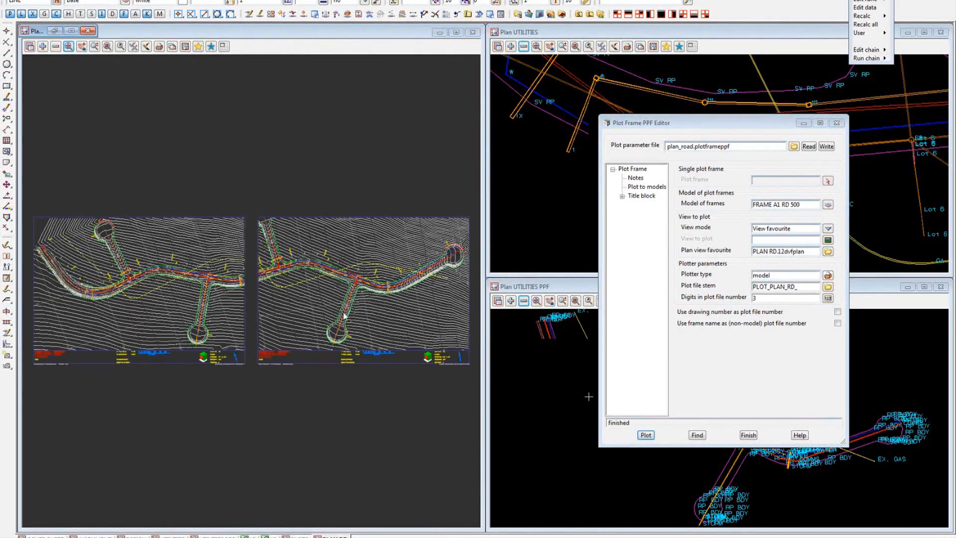
Step: Inspect the replotted road plan sheet and its title block, and close the minimised PLAN RD view
{"action": "left_click", "coordinate": [156, 409]}
{"action": "scroll", "coordinate": [147, 360], "scroll_direction": "up", "scroll_amount": 1}
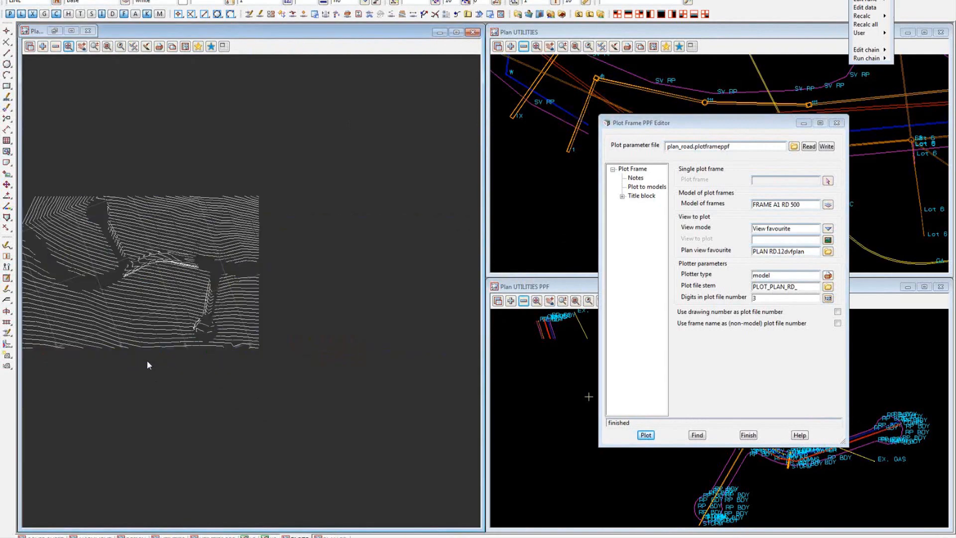
{"action": "scroll", "coordinate": [147, 360], "scroll_direction": "up", "scroll_amount": 2}
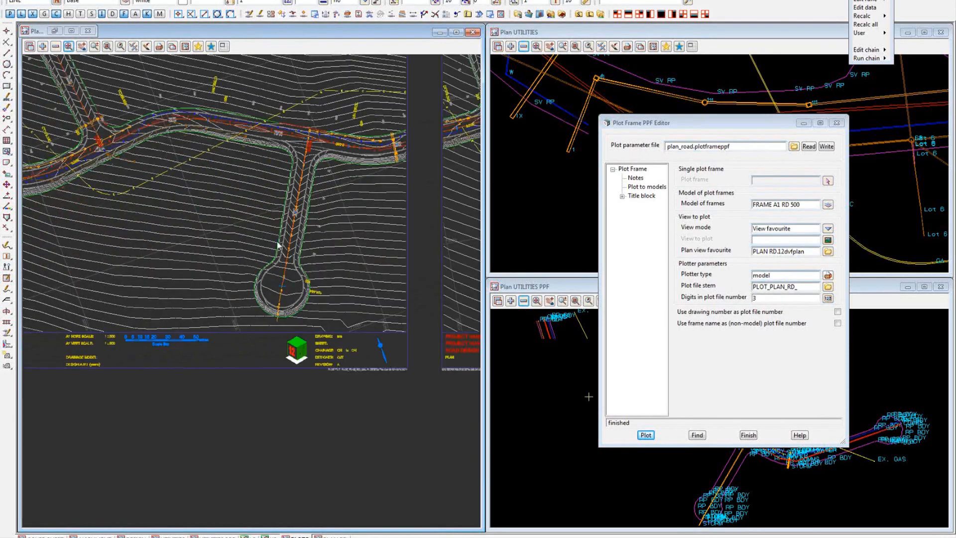
{"action": "left_click", "coordinate": [89, 33]}
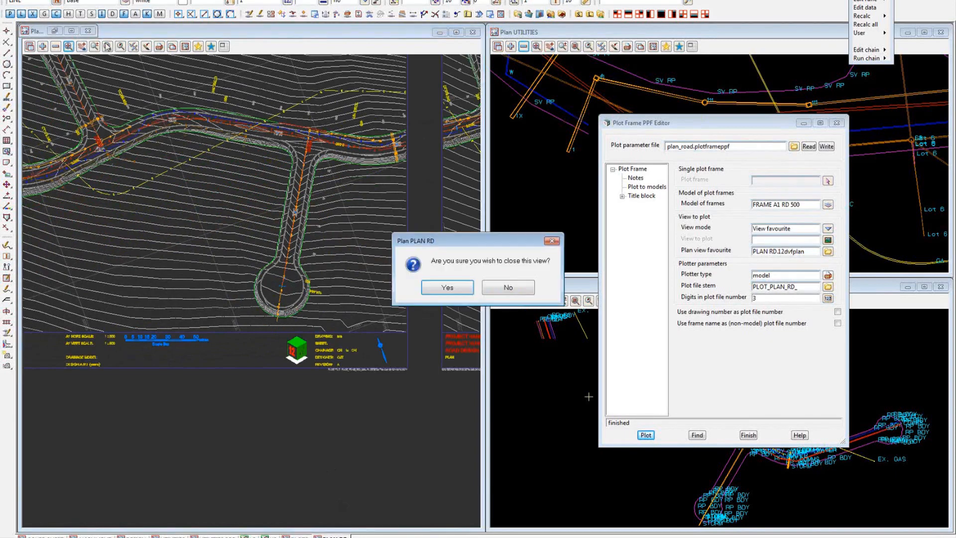
{"action": "left_click", "coordinate": [462, 291]}
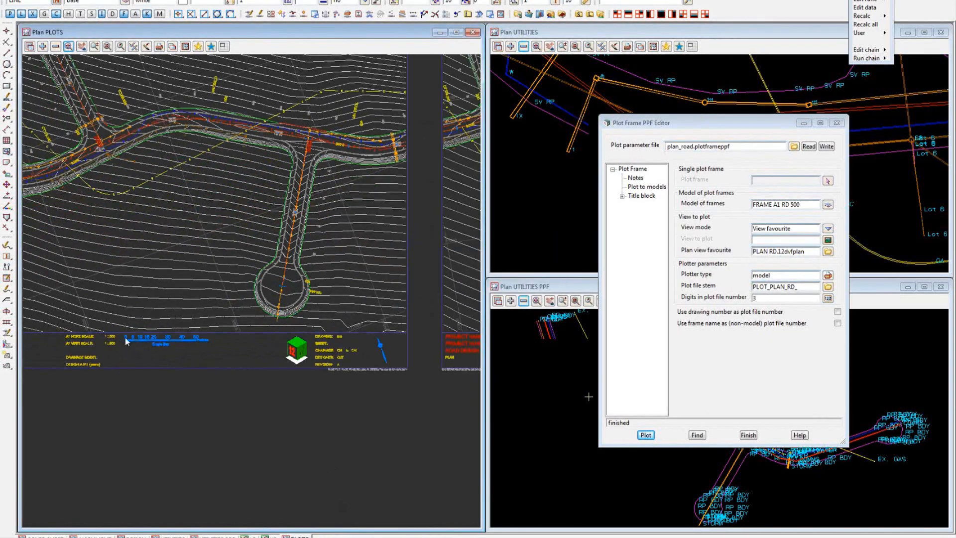
Step: Display the title block's symbol parameters in the Plot Frame PPF Editor, widening the editor and its tree to show all columns
{"action": "left_click", "coordinate": [622, 197]}
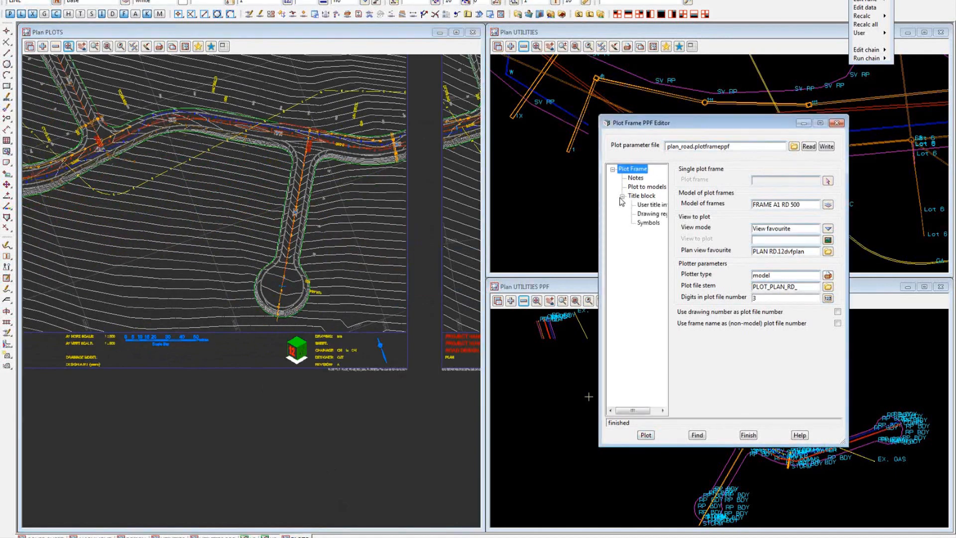
{"action": "left_click", "coordinate": [649, 223]}
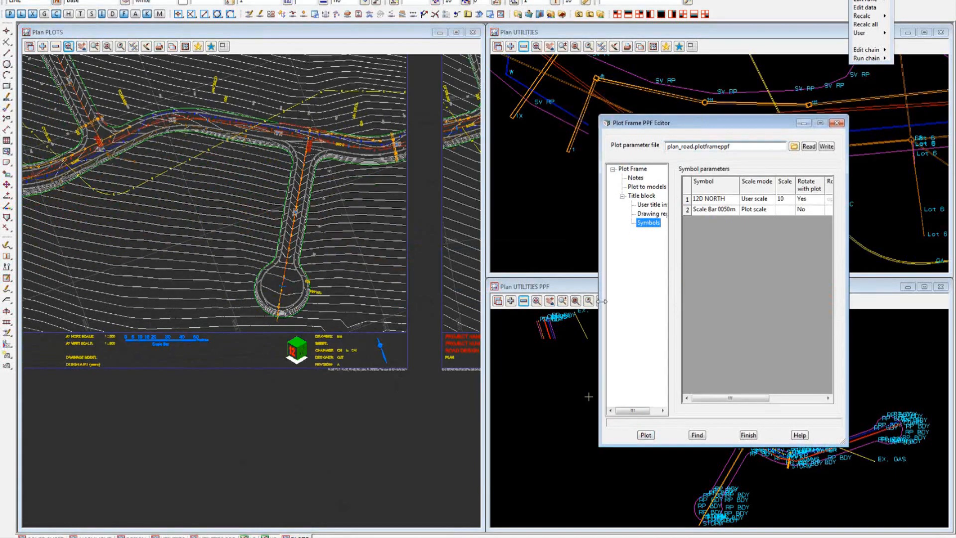
{"action": "left_click_drag", "start_coordinate": [599, 301], "coordinate": [419, 301]}
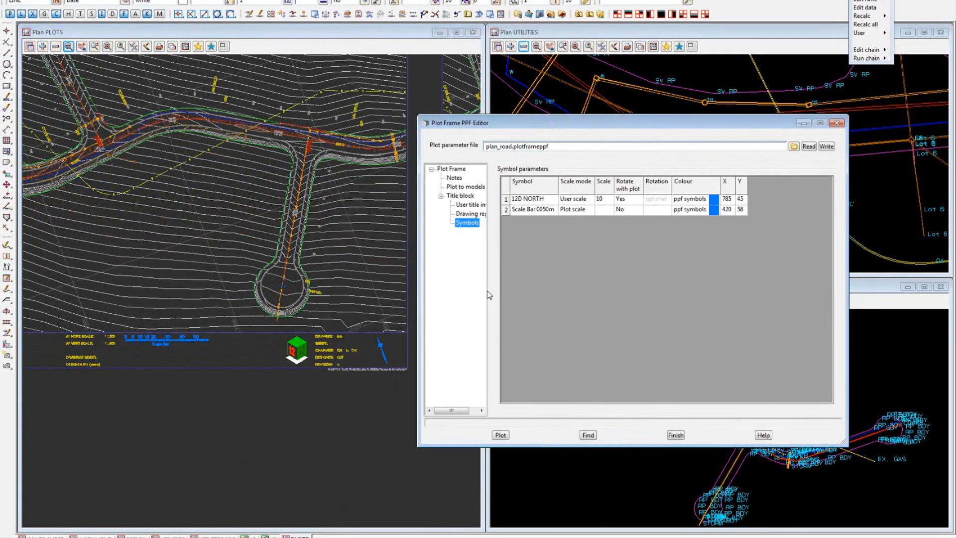
{"action": "left_click_drag", "start_coordinate": [485, 294], "coordinate": [529, 294]}
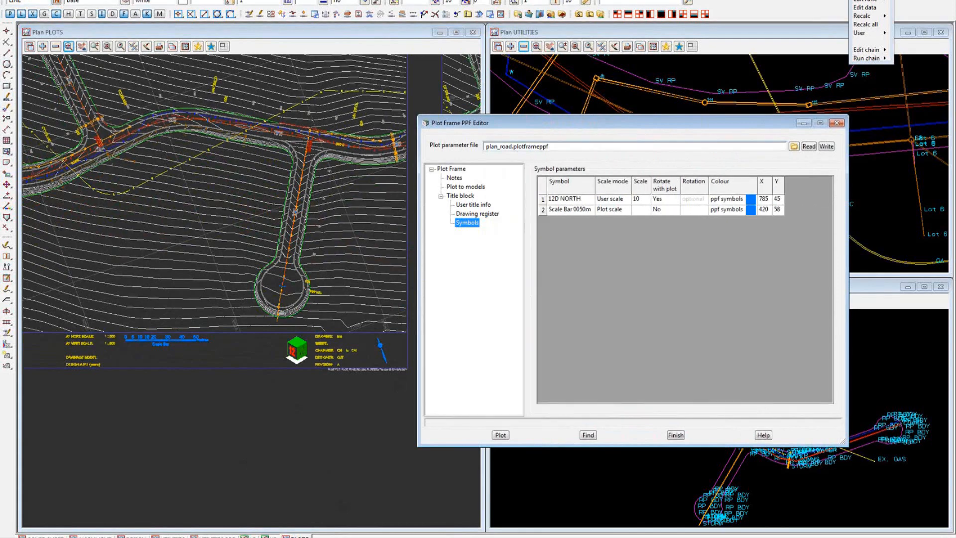